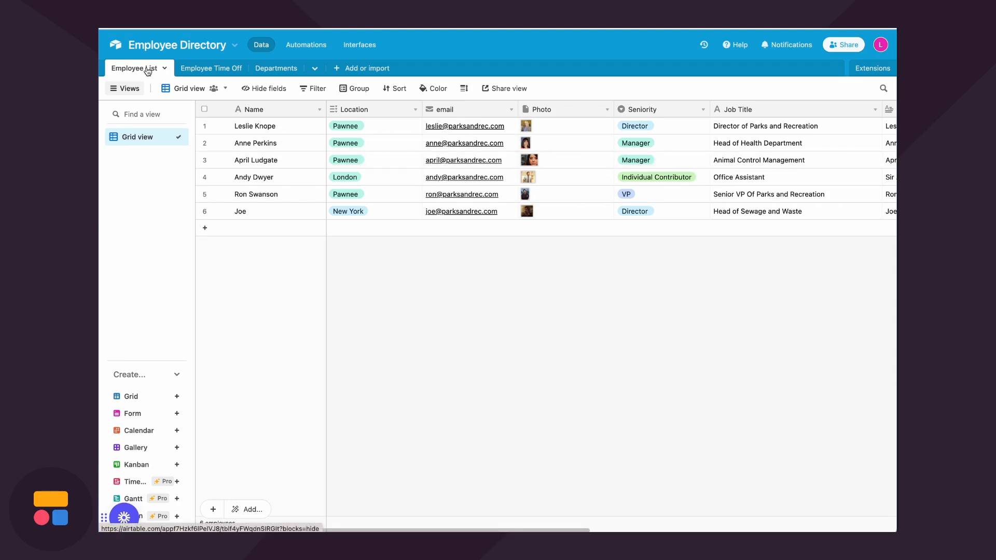
# Browse Airtable's Employee Time Off and Departments tables, then return to the Employee List table
pyautogui.click(207, 69)
pyautogui.click(267, 69)
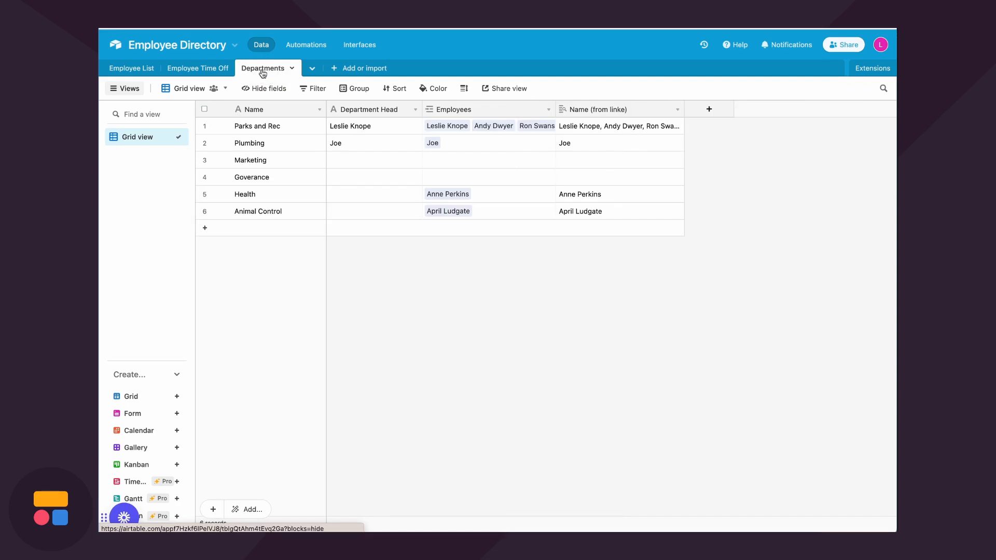
pyautogui.click(134, 69)
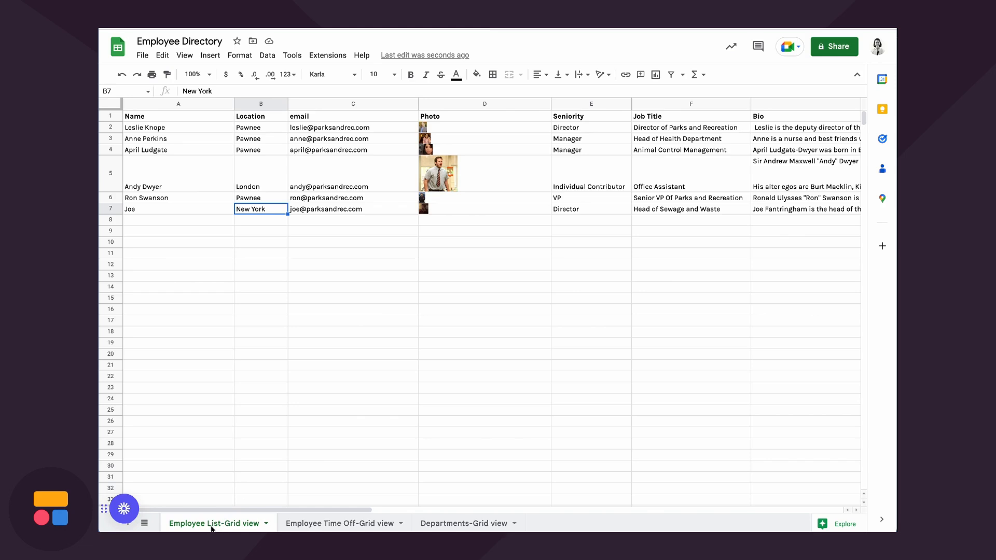
# Check the Employee Time Off and Departments sheets in Google Sheets, then return to Employee List
pyautogui.click(319, 525)
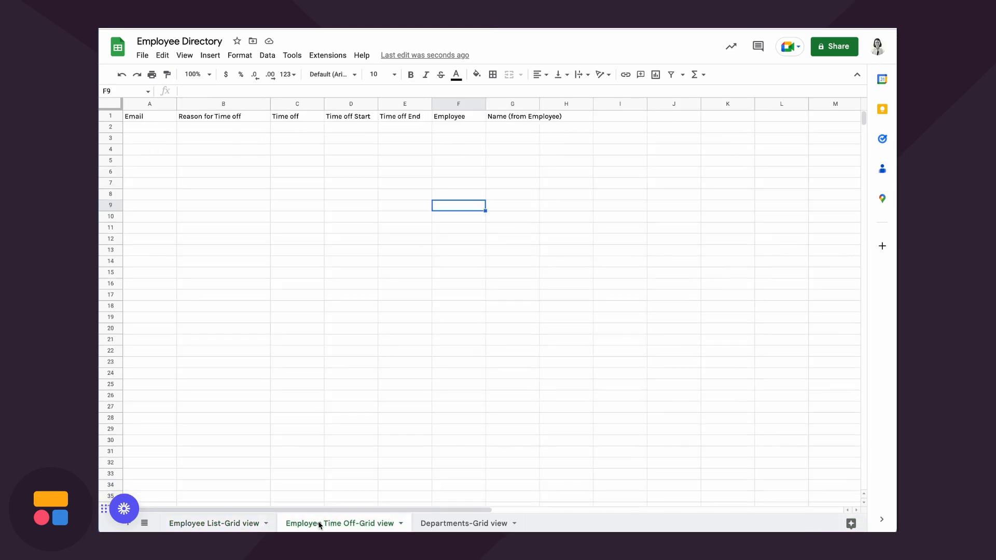
pyautogui.click(426, 528)
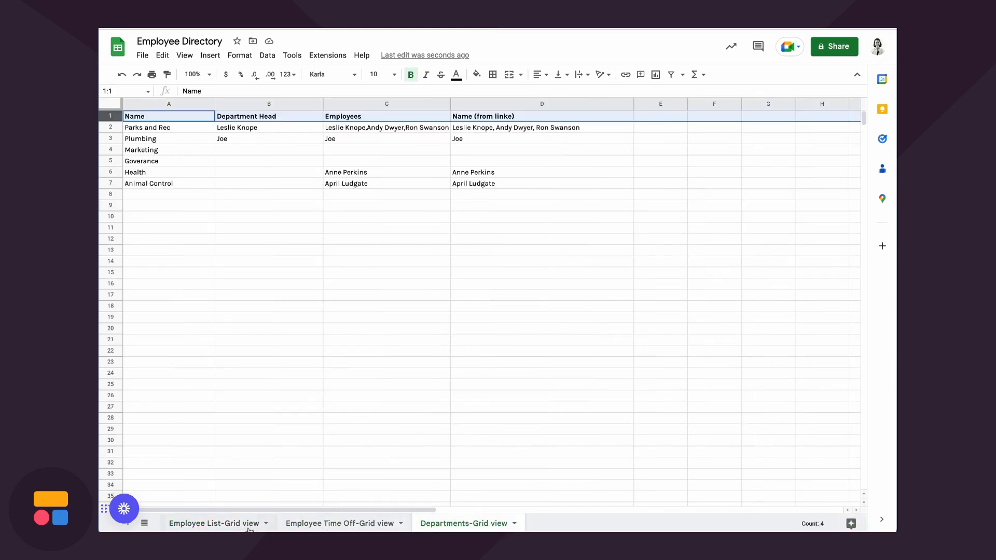
pyautogui.click(222, 523)
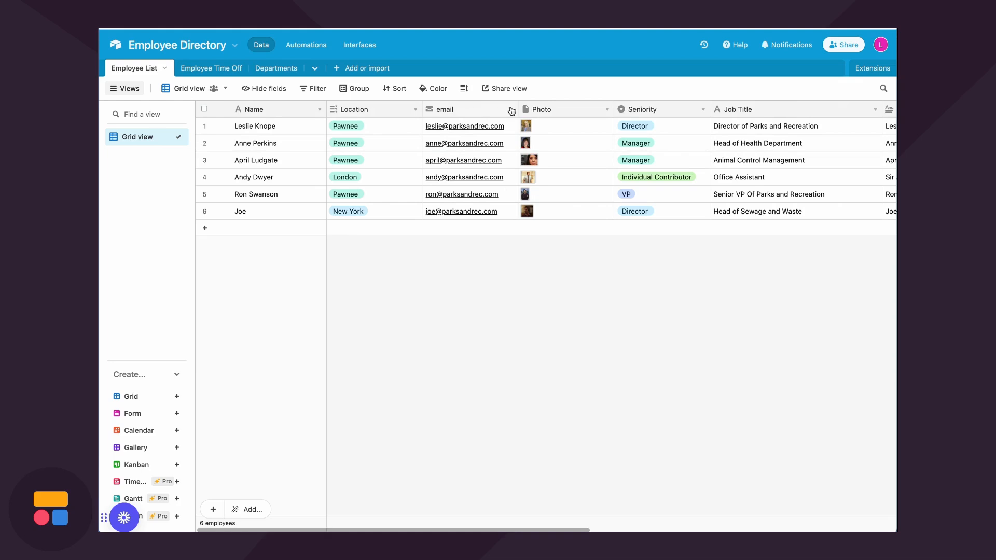
# Scroll the Airtable Employee List grid to reveal the Bio column, then move to Softr
pyautogui.hscroll(5, 600, 111)
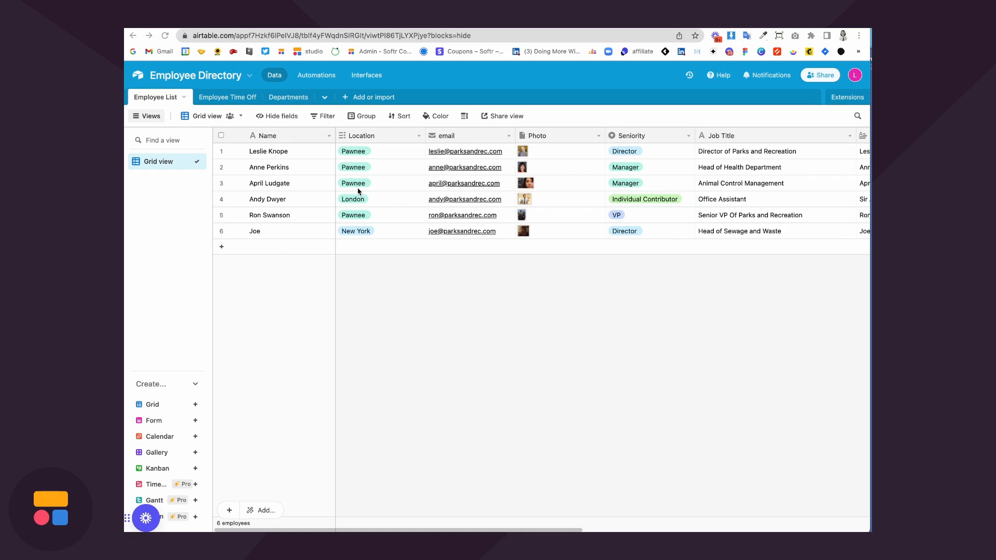
pyautogui.click(230, 22)
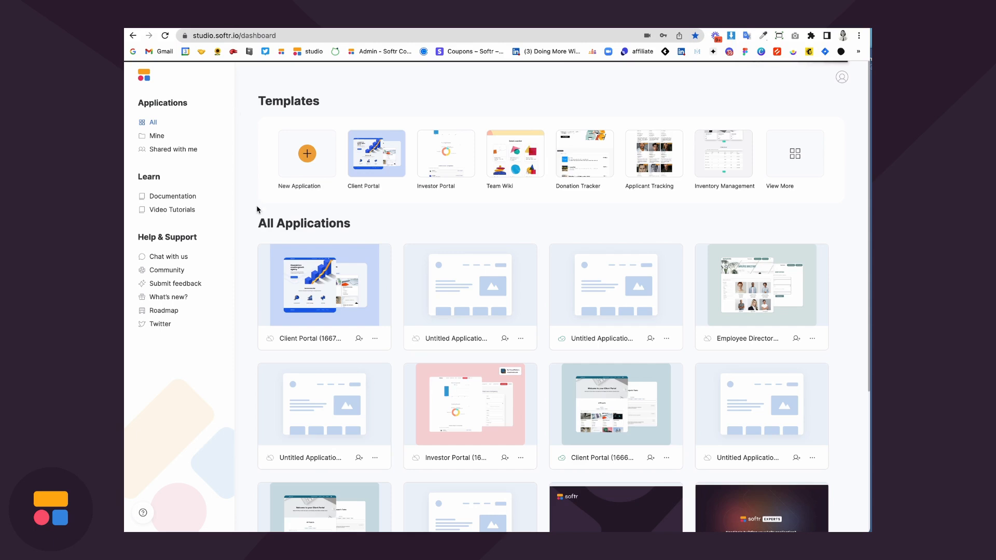
# Create a new Softr app from the Blank application template, reaching the Connect to Airtable step
pyautogui.click(309, 157)
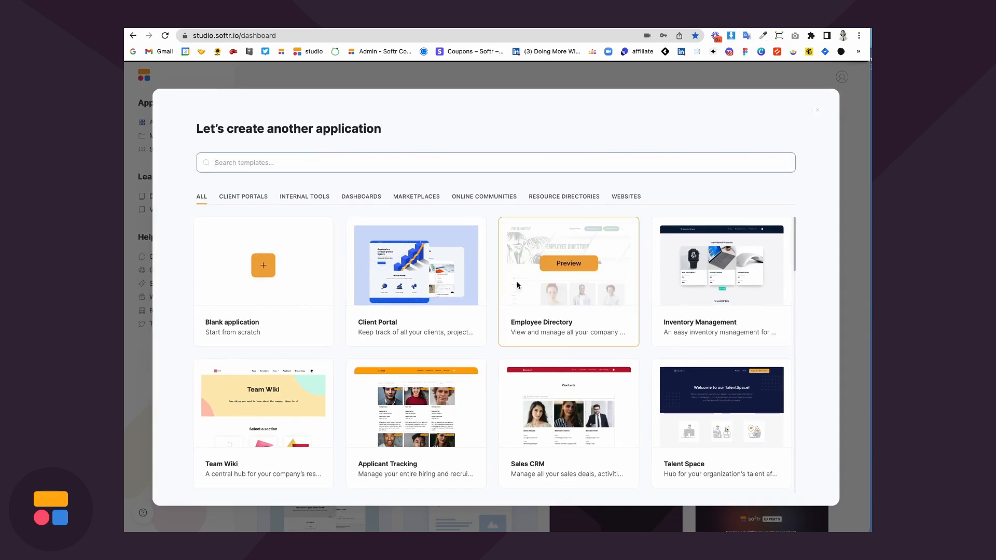
pyautogui.scroll(-5, 544, 289)
pyautogui.scroll(5, 544, 289)
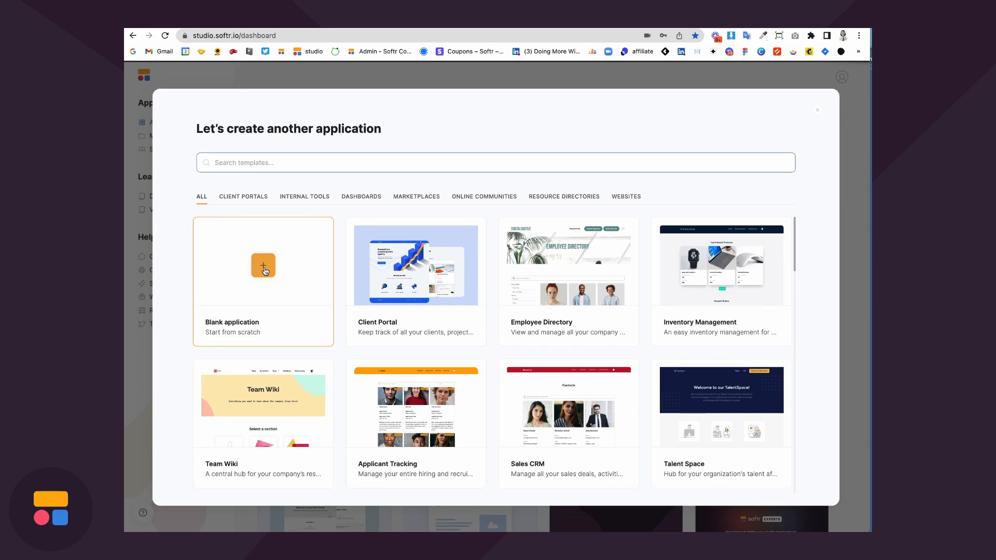
pyautogui.click(264, 270)
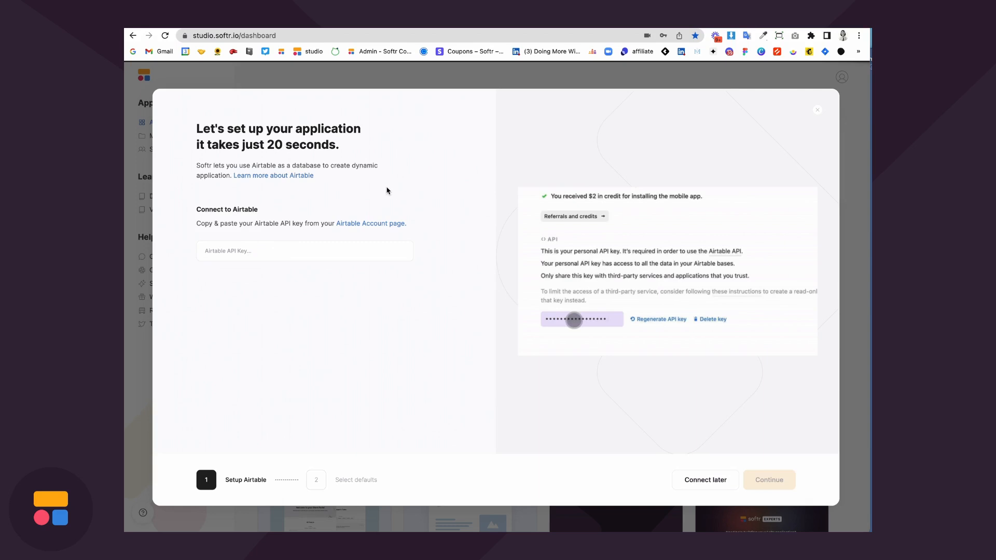
pyautogui.moveTo(201, 210); pyautogui.dragTo(422, 242)
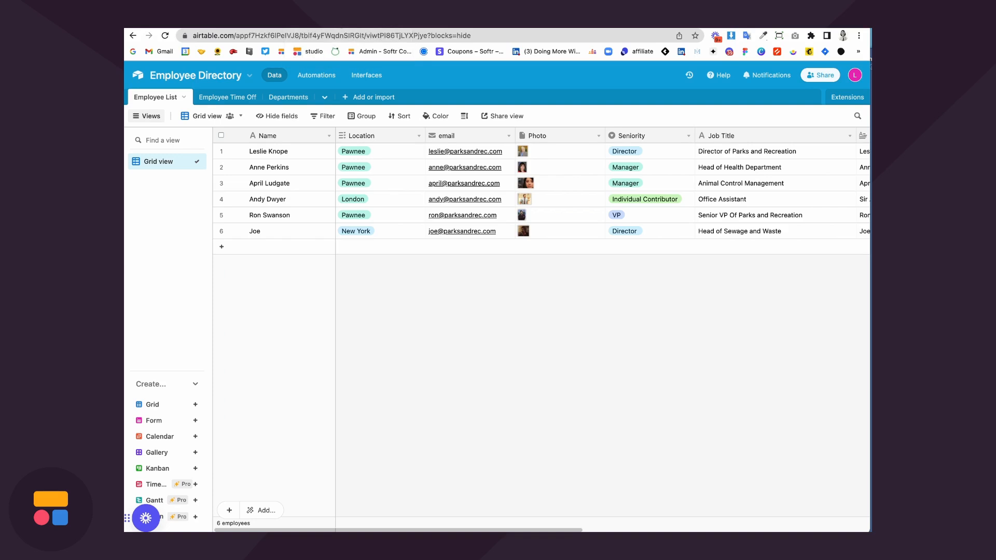
pyautogui.click(855, 77)
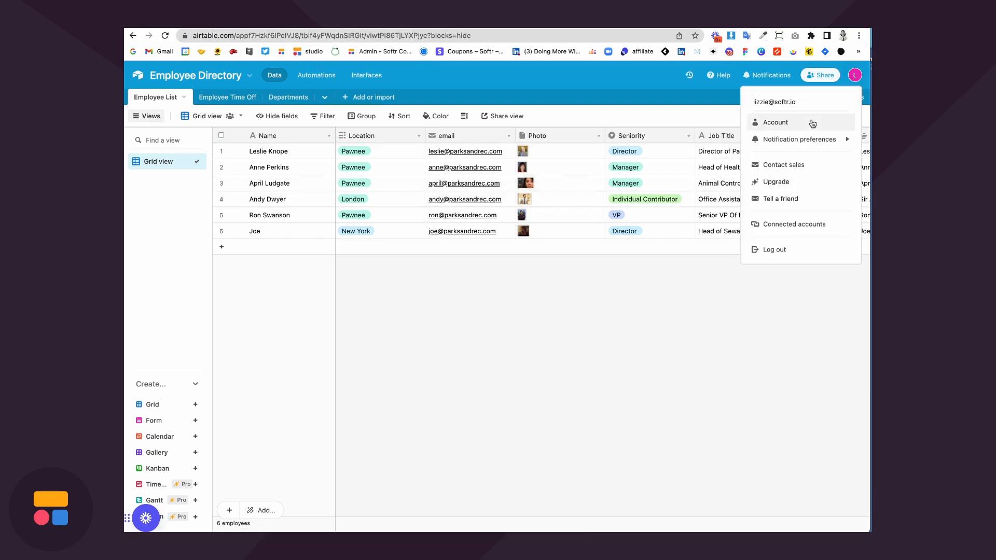
pyautogui.click(814, 122)
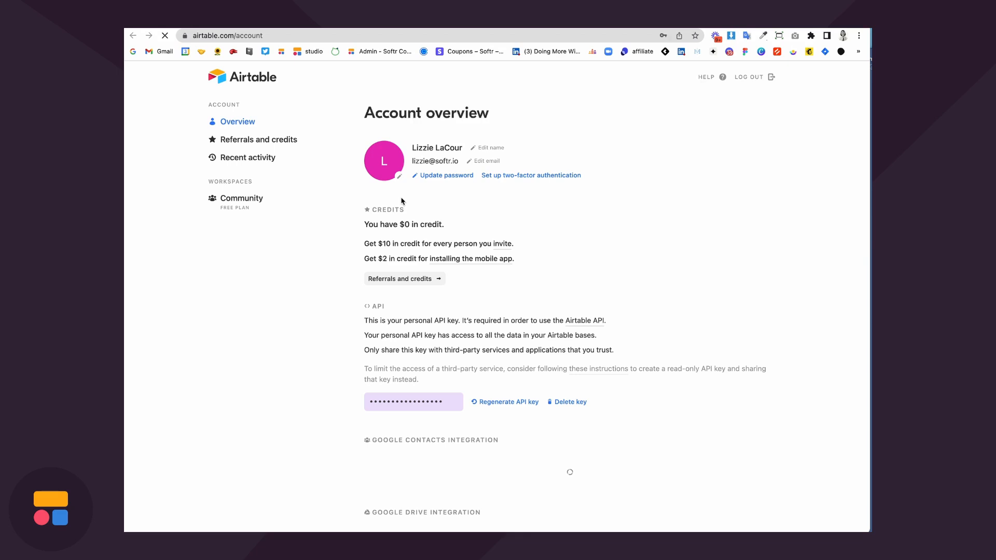
pyautogui.scroll(-1, 520, 314)
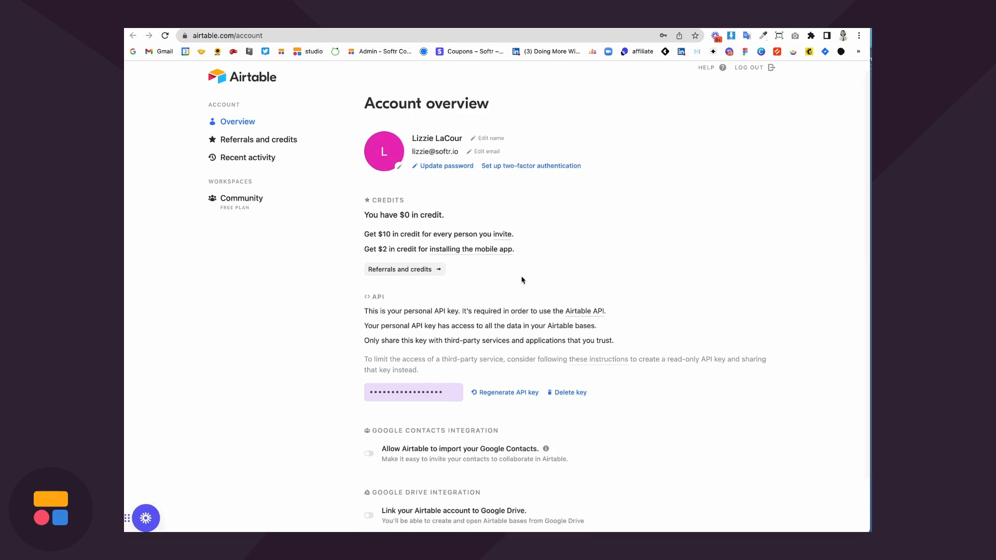
pyautogui.scroll(-3, 527, 280)
pyautogui.click(447, 332)
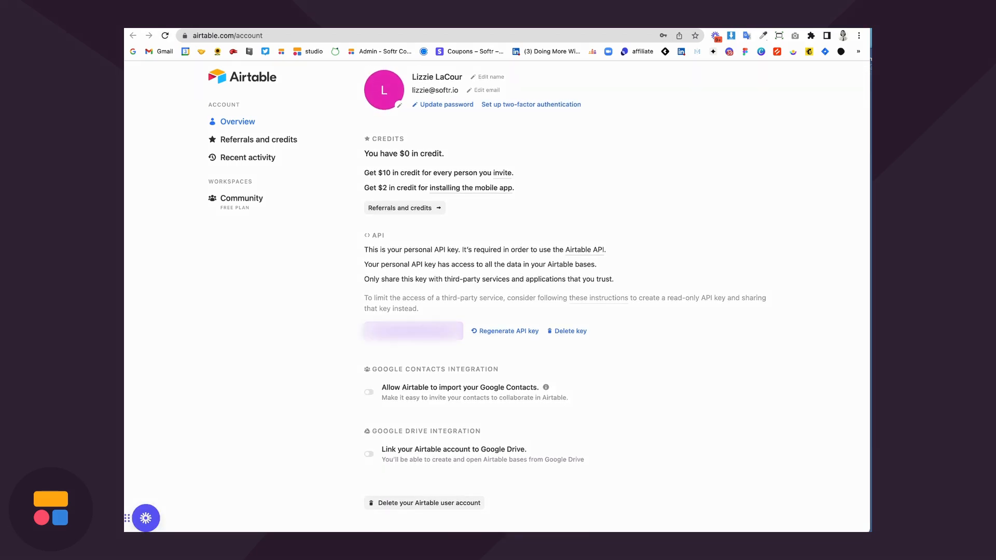
pyautogui.click(423, 332)
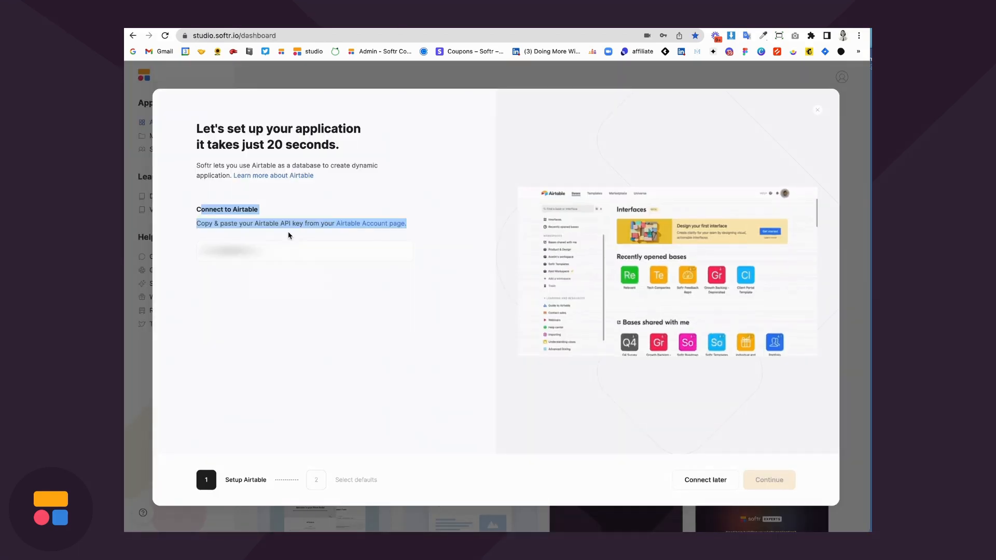
pyautogui.click(289, 251)
pyautogui.press('super+v')
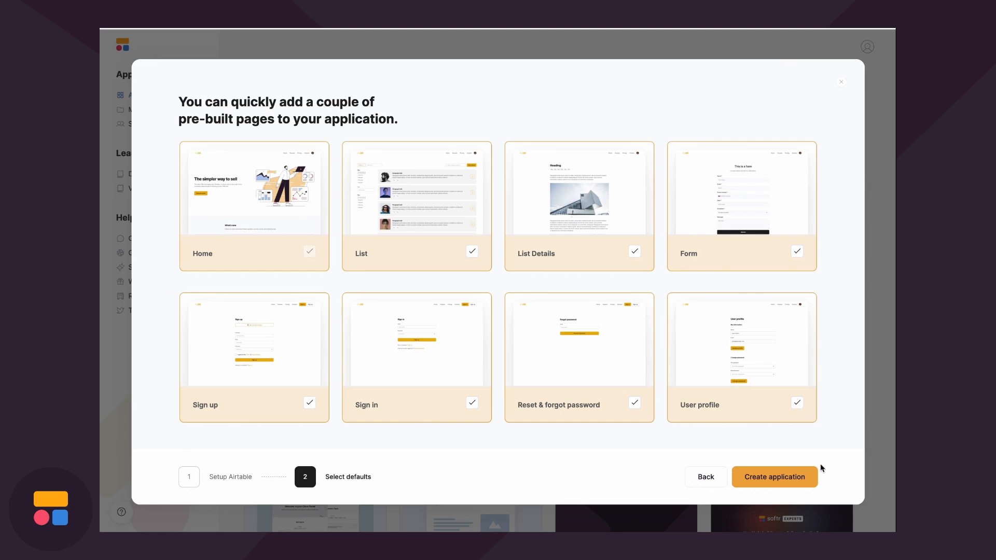
# Create the application with all default pages checked, including Home, List and List Details
pyautogui.click(767, 479)
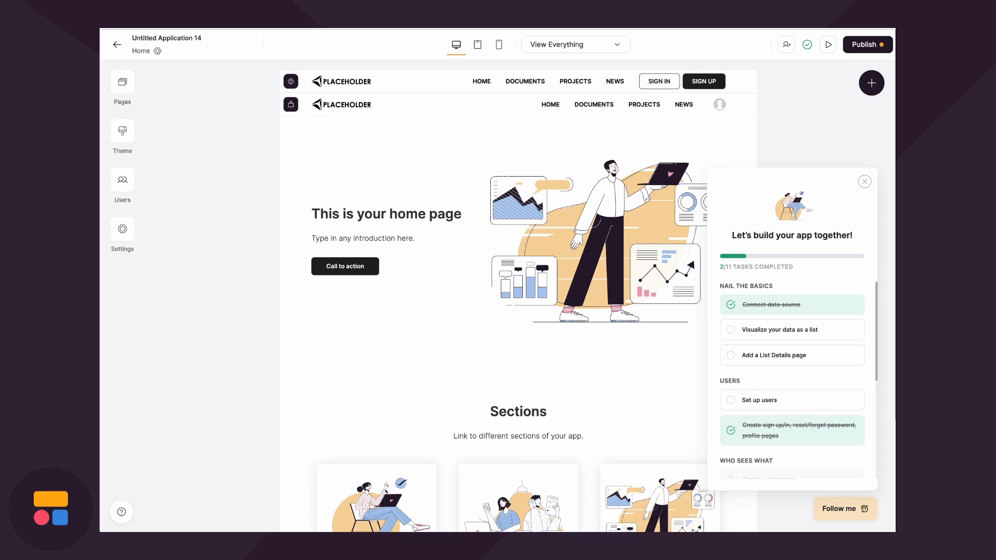
# Go to the List page, close the onboarding checklist, and open the photo card list's settings
pyautogui.click(121, 92)
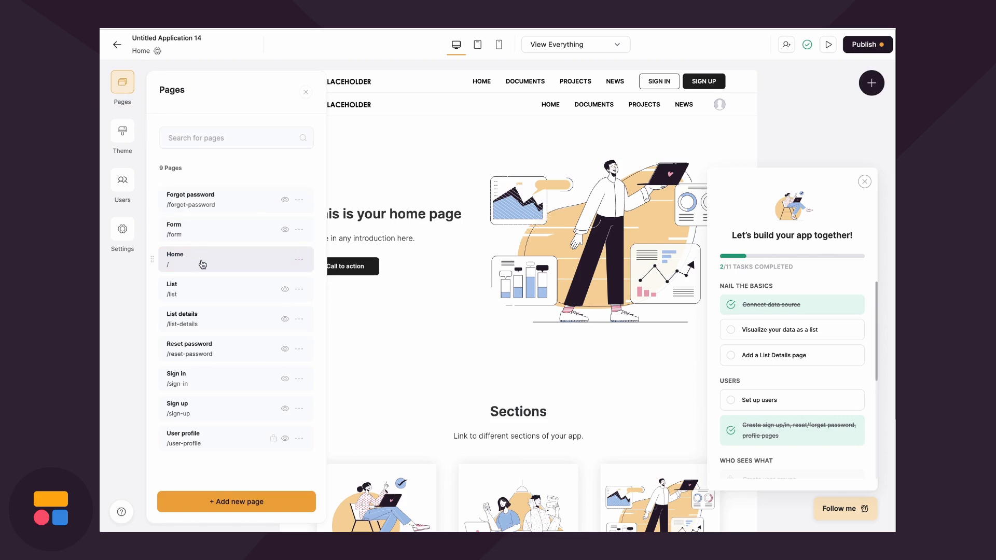
pyautogui.scroll(-1, 202, 265)
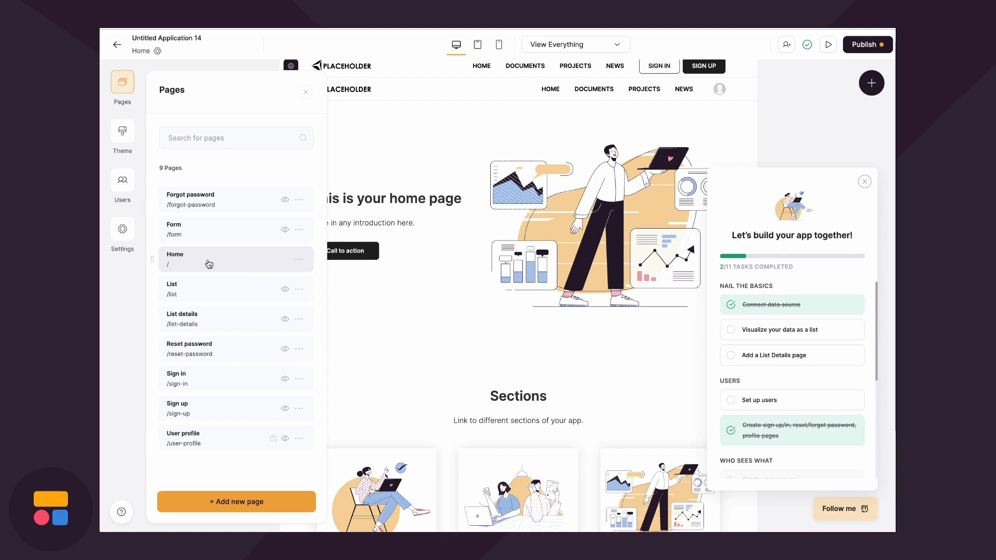
pyautogui.click(207, 287)
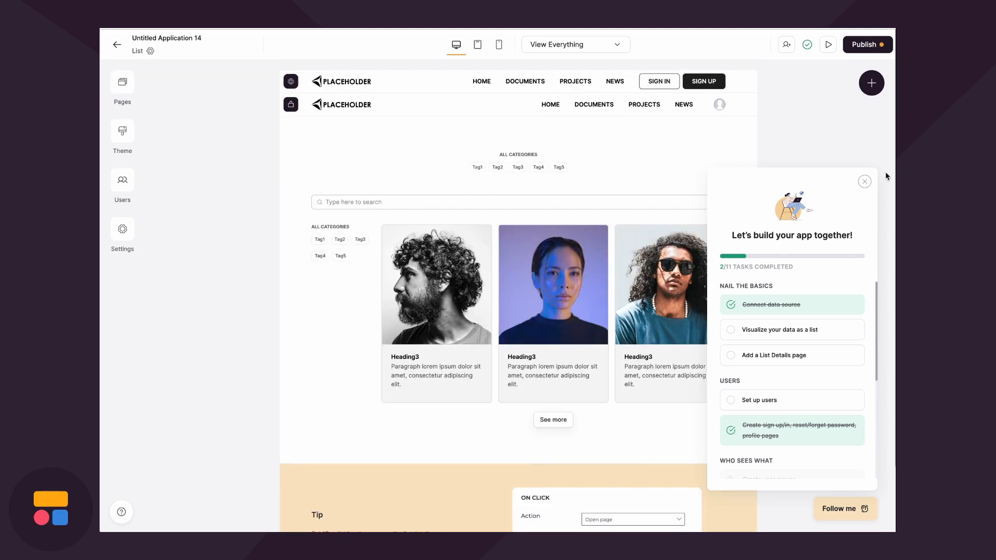
pyautogui.click(864, 181)
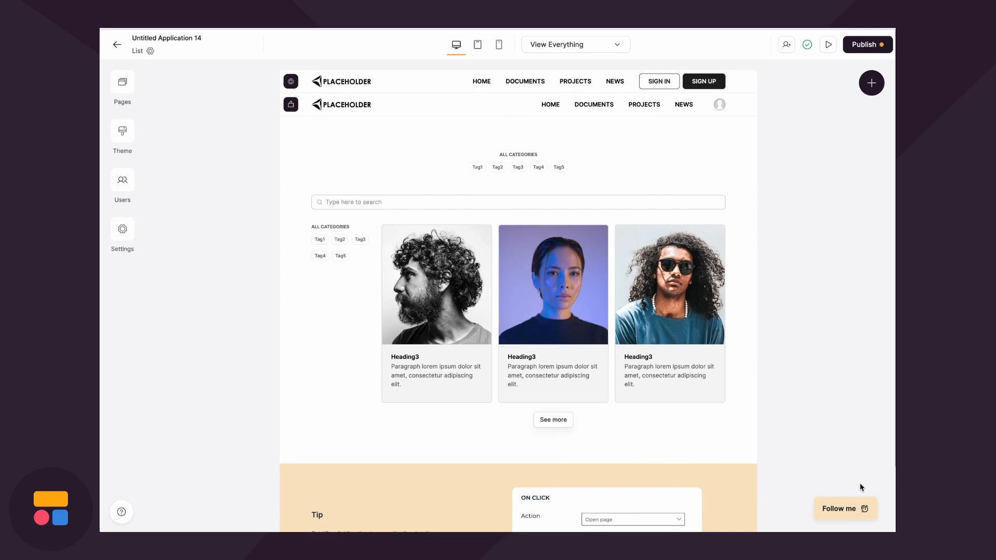
pyautogui.click(849, 508)
pyautogui.click(863, 183)
pyautogui.click(522, 289)
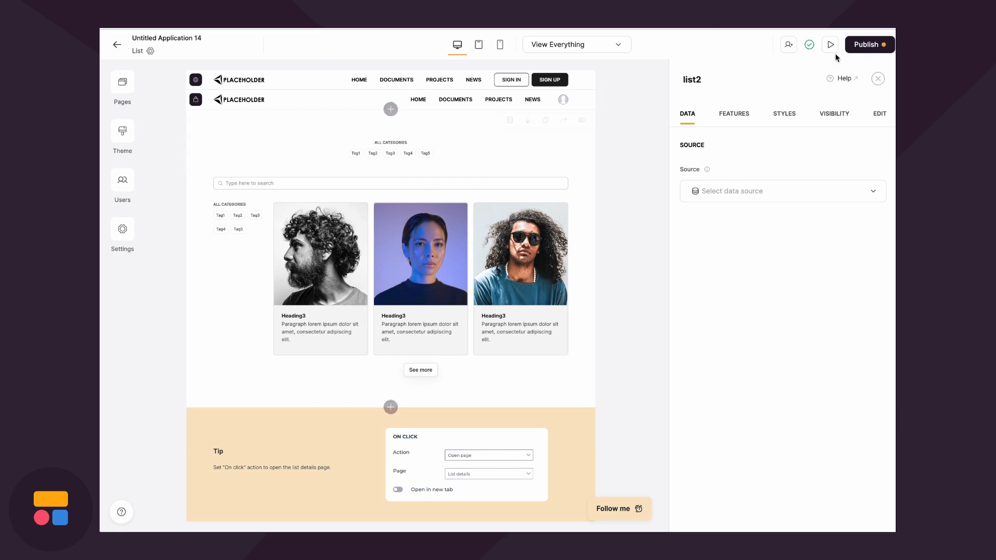
# Source the list block from Airtable's Employee Directory base, Employee List table
pyautogui.click(758, 195)
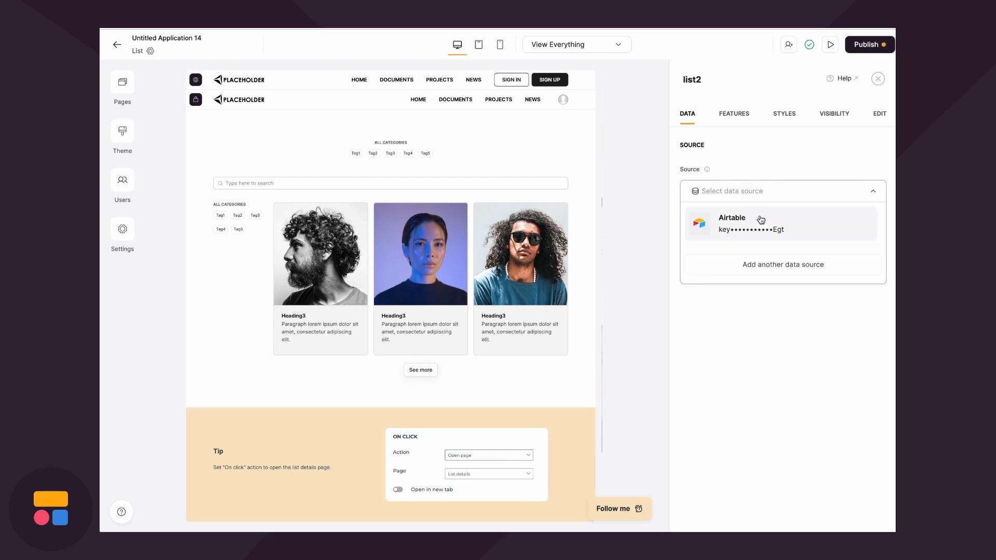
pyautogui.click(762, 231)
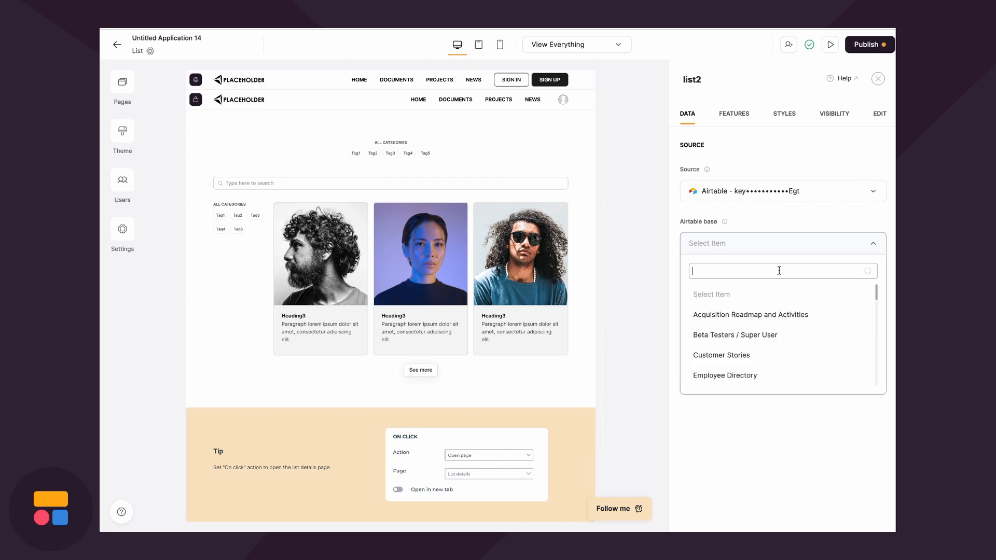
pyautogui.write('emplo')
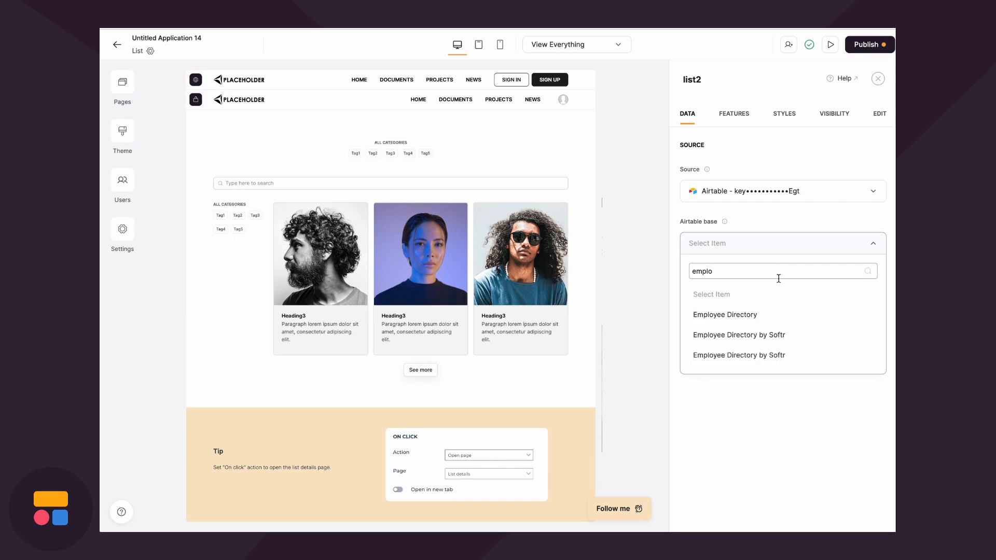
pyautogui.click(761, 314)
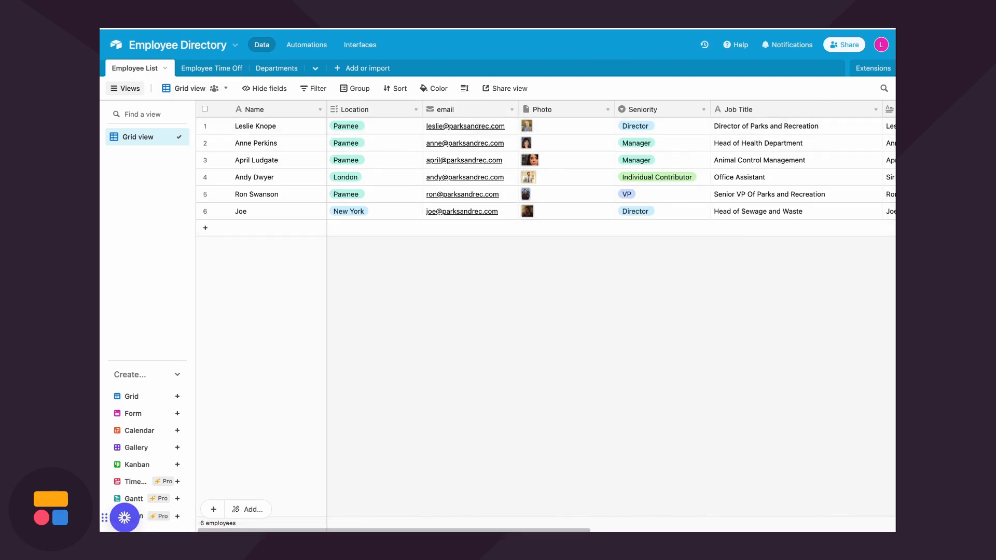
pyautogui.click(727, 297)
pyautogui.click(785, 351)
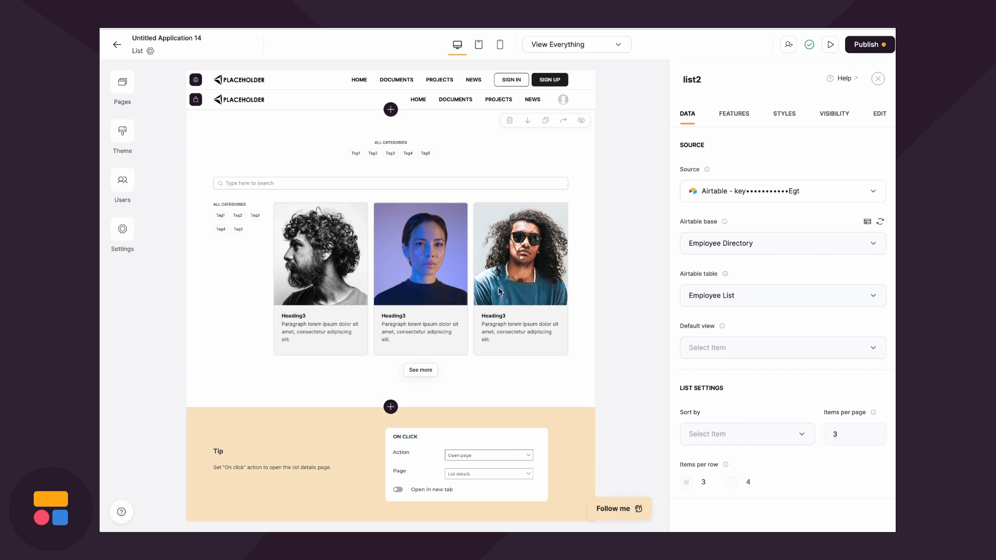
# In the list's Features, set the card Image content to the Photo field
pyautogui.click(733, 117)
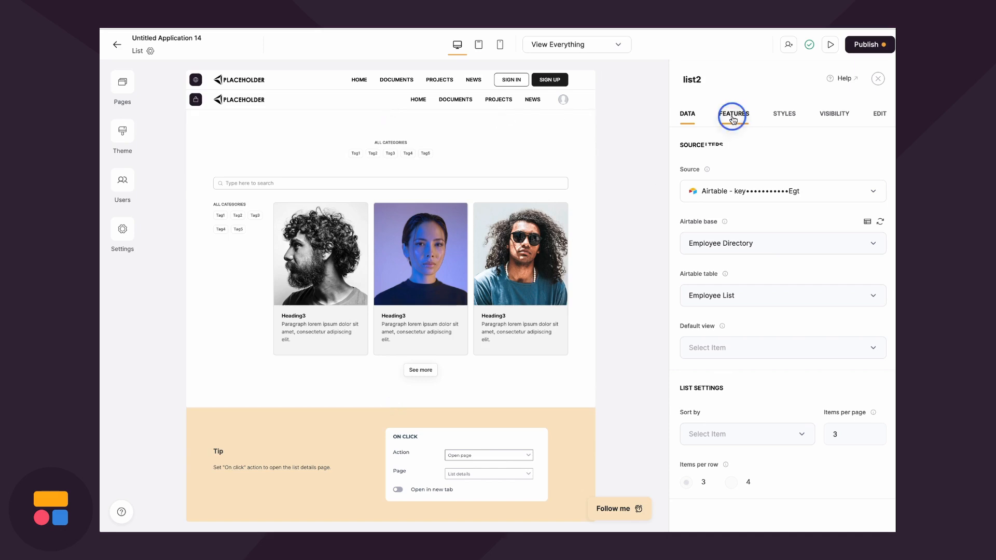
pyautogui.scroll(-4, 761, 338)
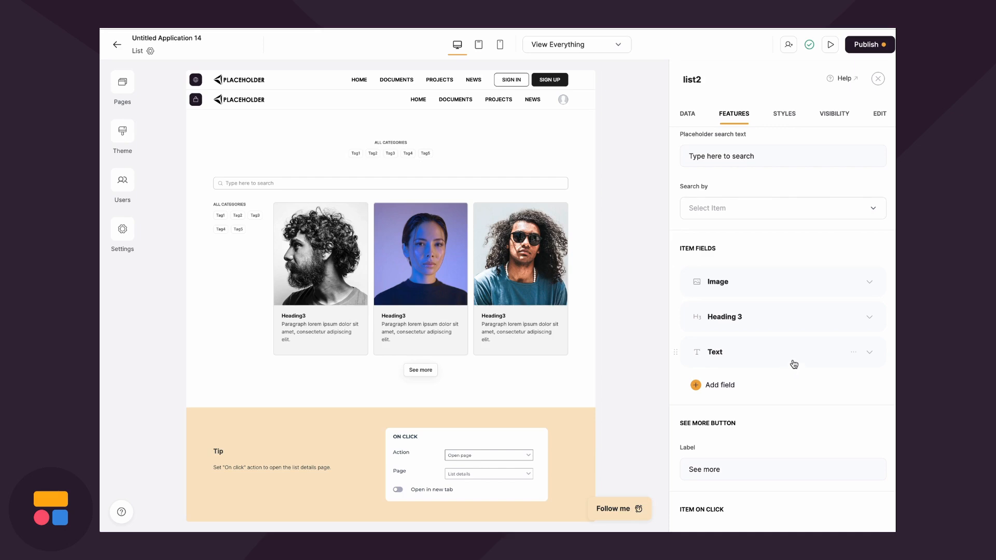
pyautogui.click(745, 284)
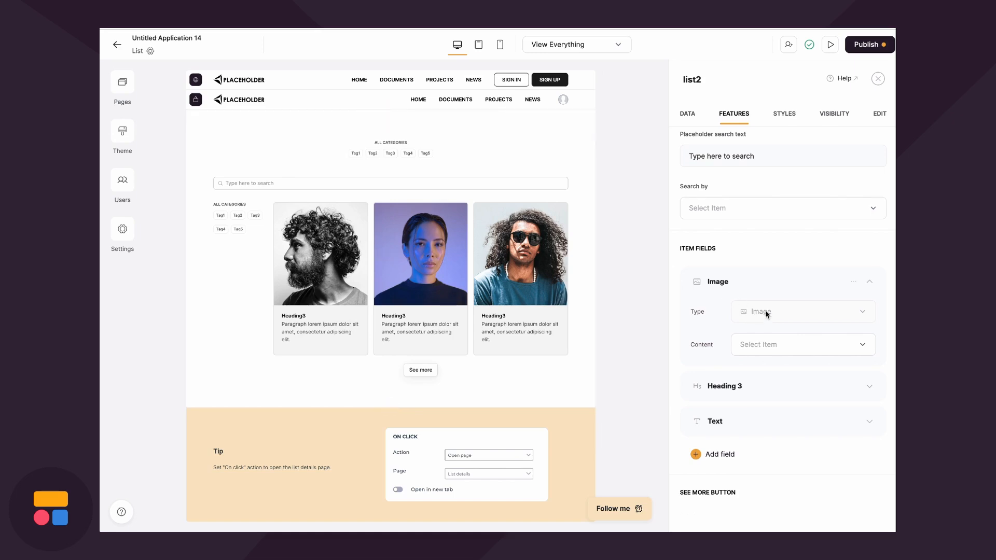
pyautogui.click(768, 345)
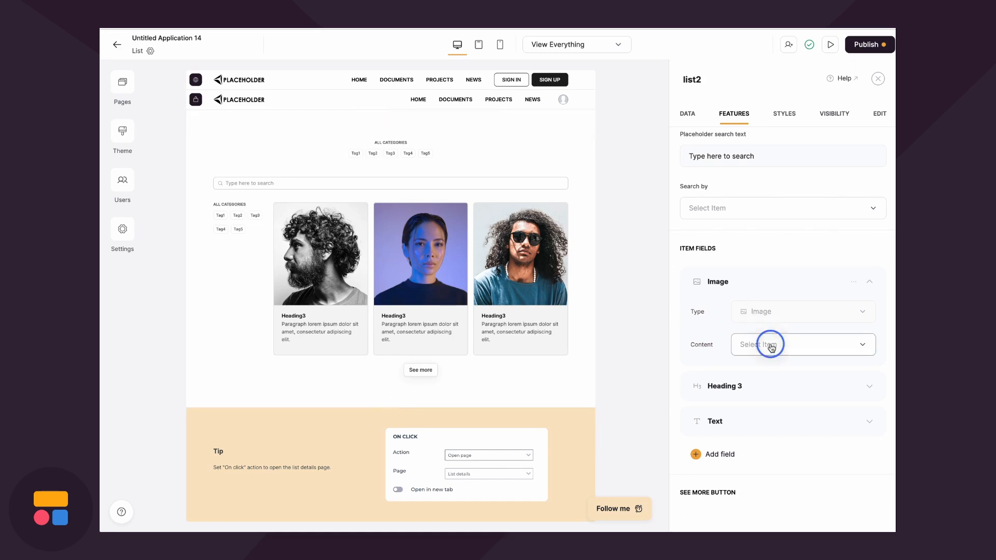
pyautogui.click(770, 373)
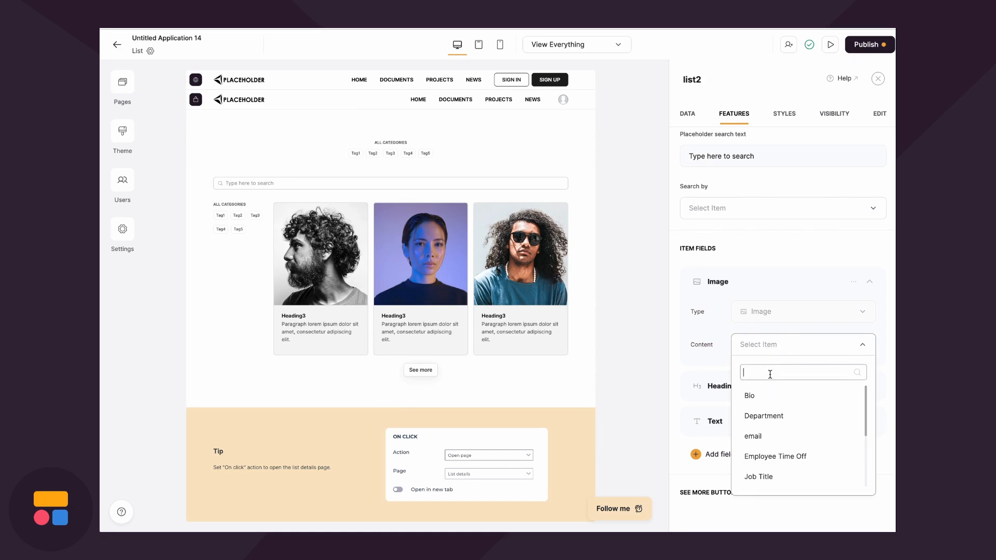
pyautogui.write('p')
pyautogui.click(769, 438)
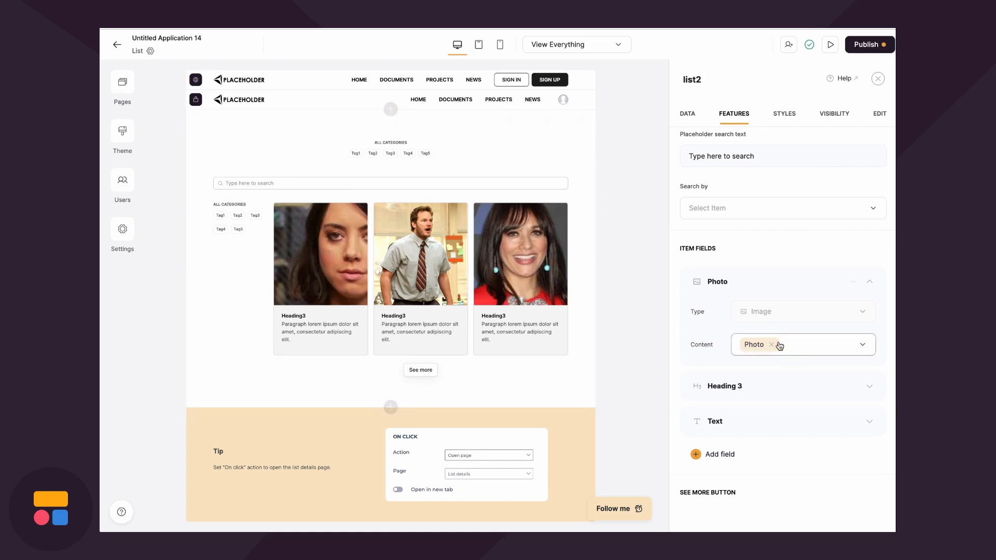
# Set the card Heading 3 content to the Name field
pyautogui.click(746, 387)
pyautogui.scroll(-2, 766, 415)
pyautogui.click(761, 401)
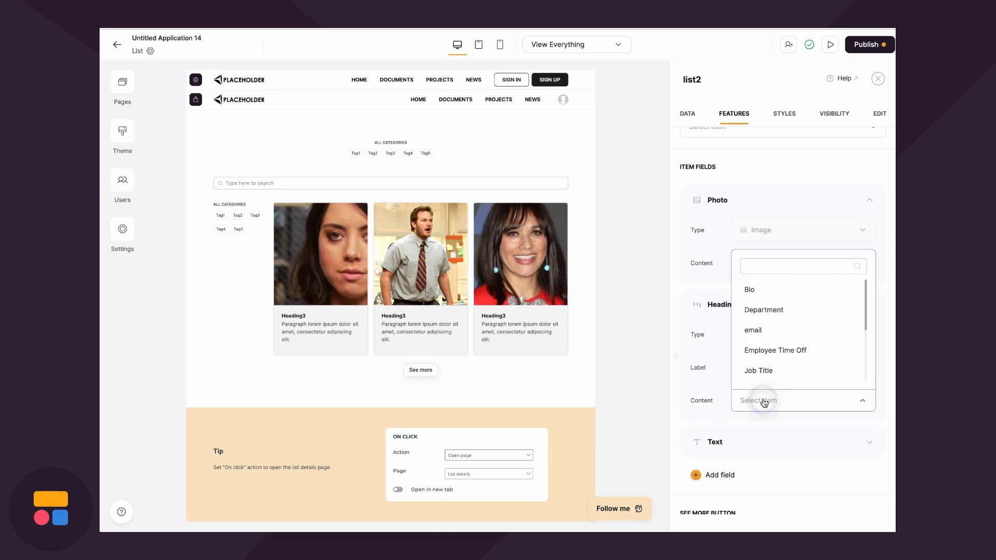
pyautogui.click(768, 266)
pyautogui.write('name')
pyautogui.click(766, 372)
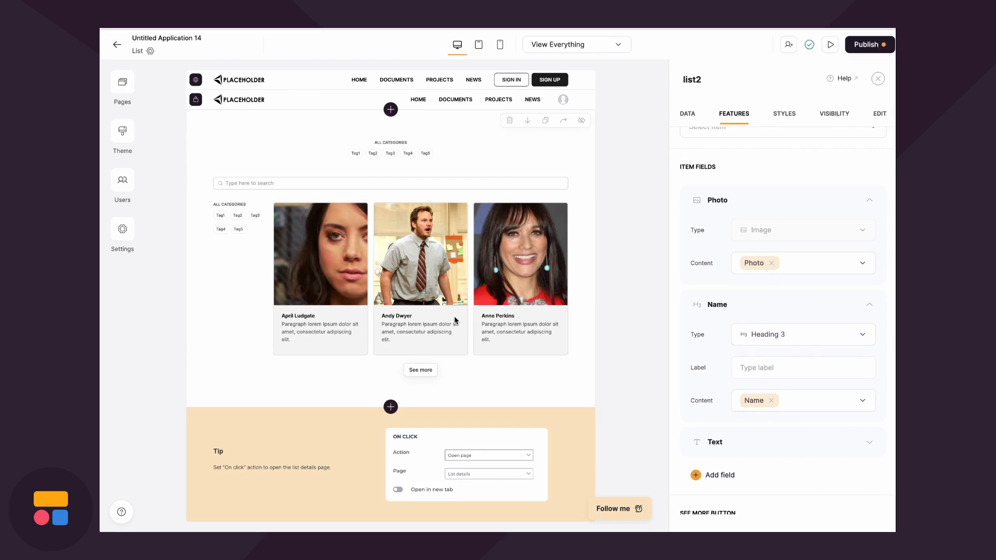
# Set the card Text content to the Bio field
pyautogui.scroll(-2, 774, 379)
pyautogui.click(756, 366)
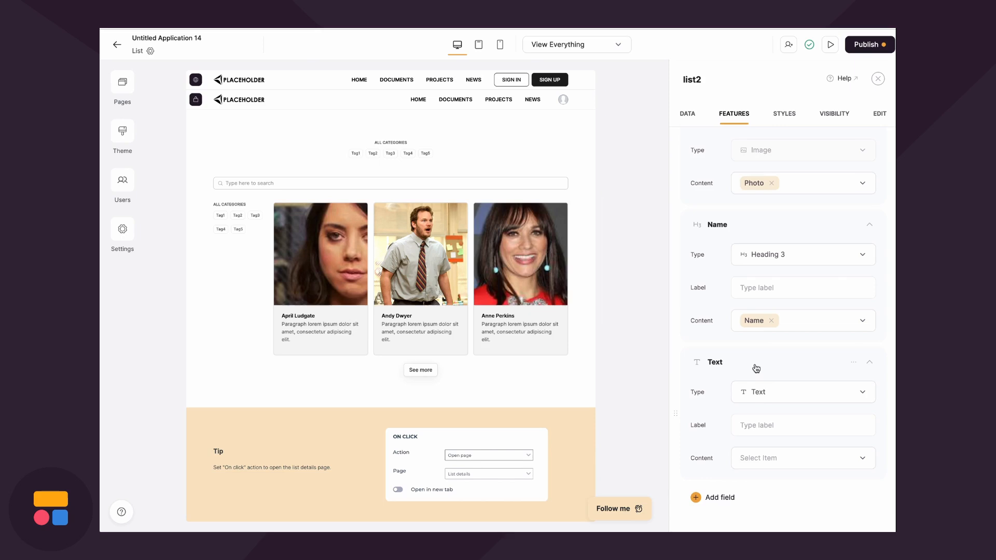
pyautogui.scroll(-1, 758, 384)
pyautogui.scroll(-1, 759, 402)
pyautogui.click(759, 393)
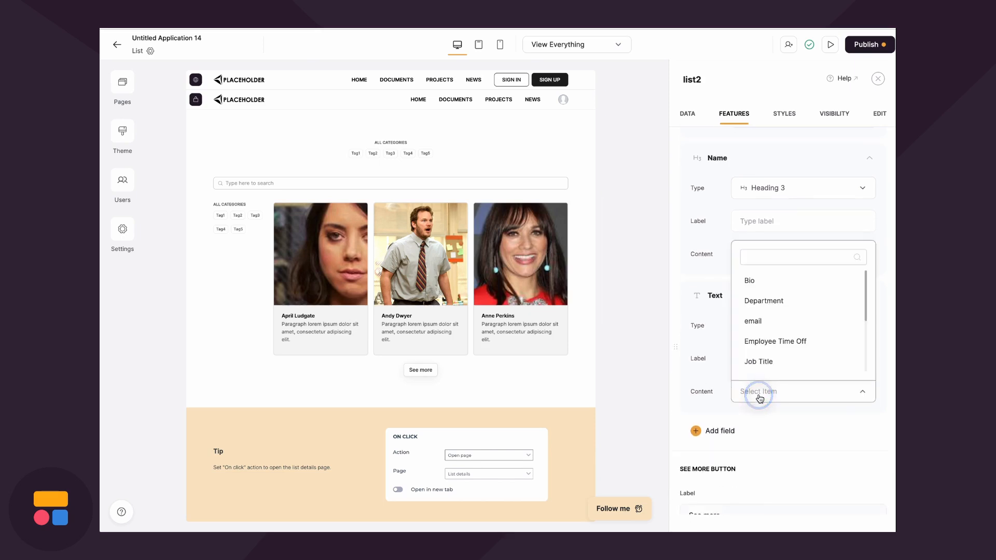
pyautogui.click(772, 283)
# Look through the addable item field types and close the list without adding one
pyautogui.scroll(-2, 761, 401)
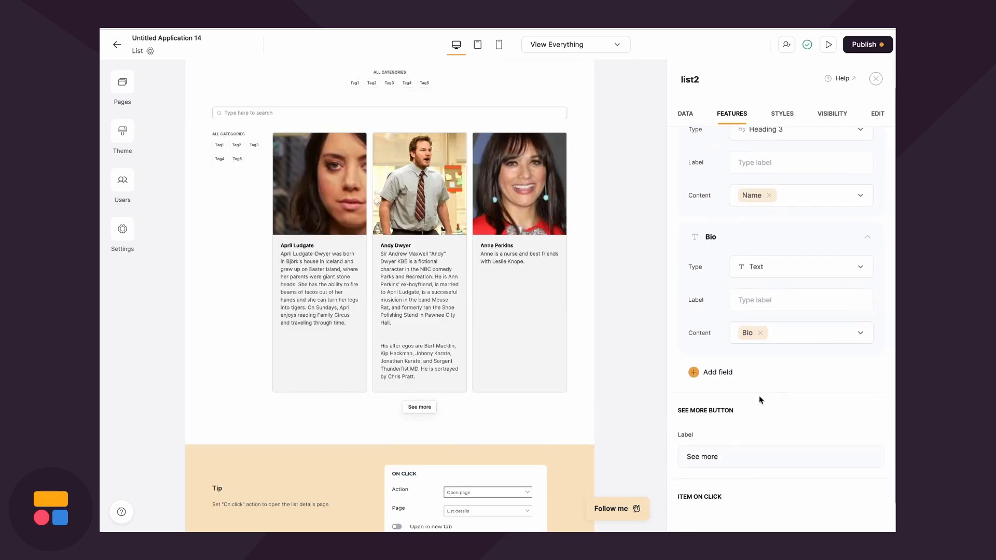
pyautogui.click(710, 372)
pyautogui.scroll(-2, 729, 435)
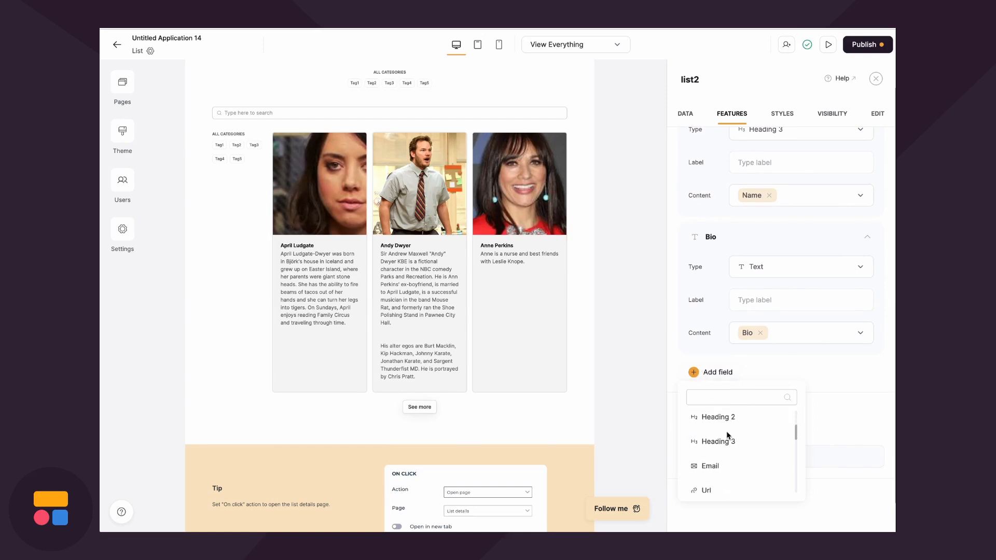
pyautogui.click(781, 373)
pyautogui.scroll(2, 461, 304)
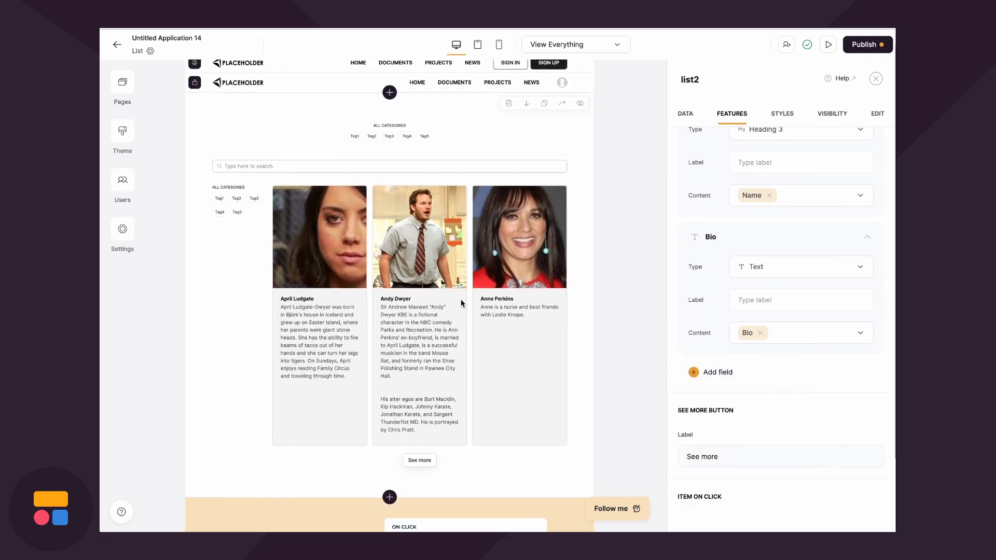
pyautogui.click(863, 45)
# Publish the employee directory app live and bring up the app's pages list
pyautogui.click(805, 212)
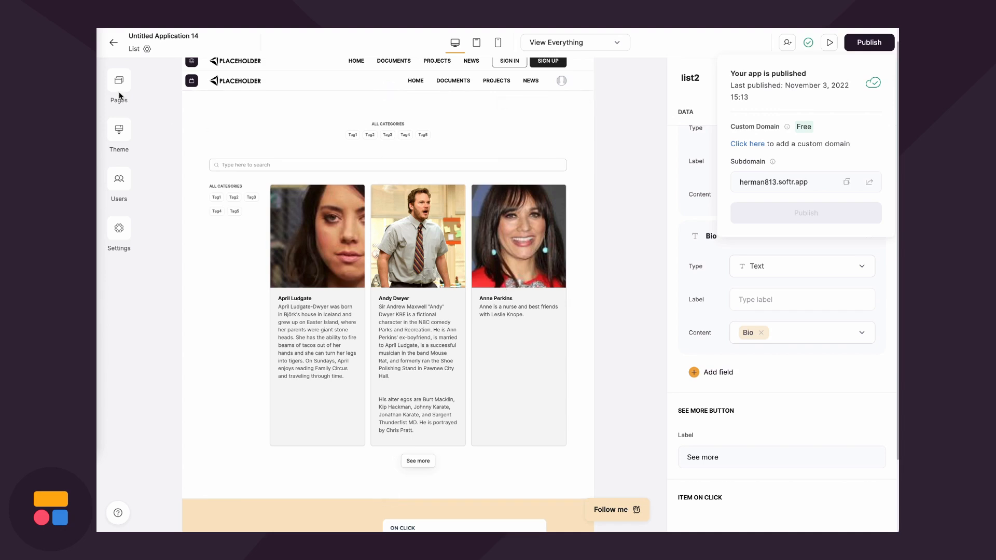
pyautogui.click(119, 81)
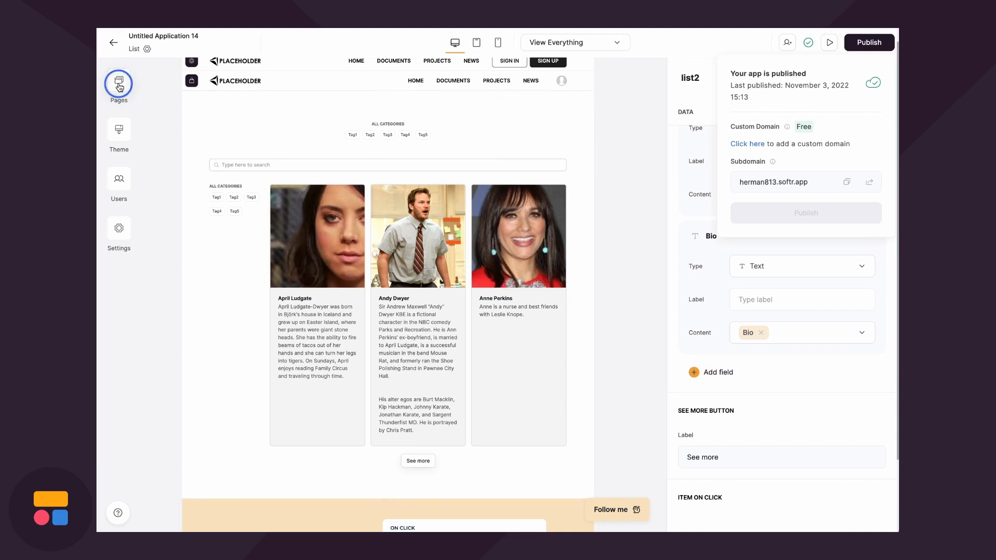
# Go to the List details page and select its list-details1 block
pyautogui.click(224, 317)
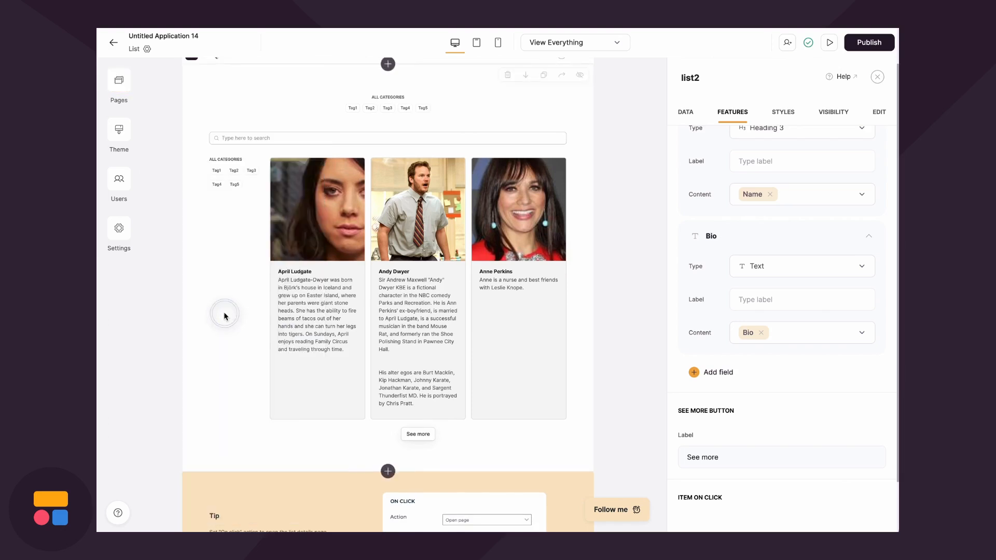
pyautogui.click(119, 81)
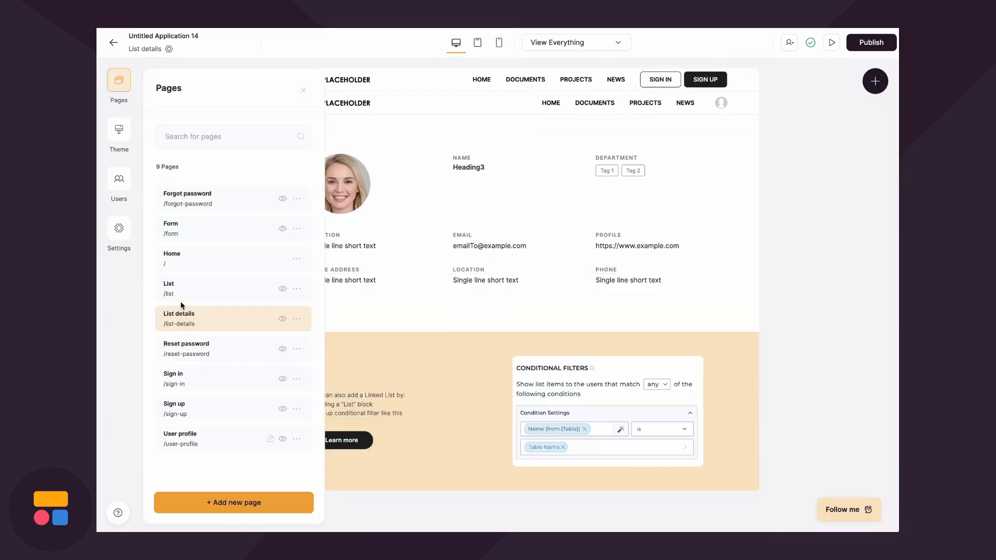
pyautogui.click(420, 275)
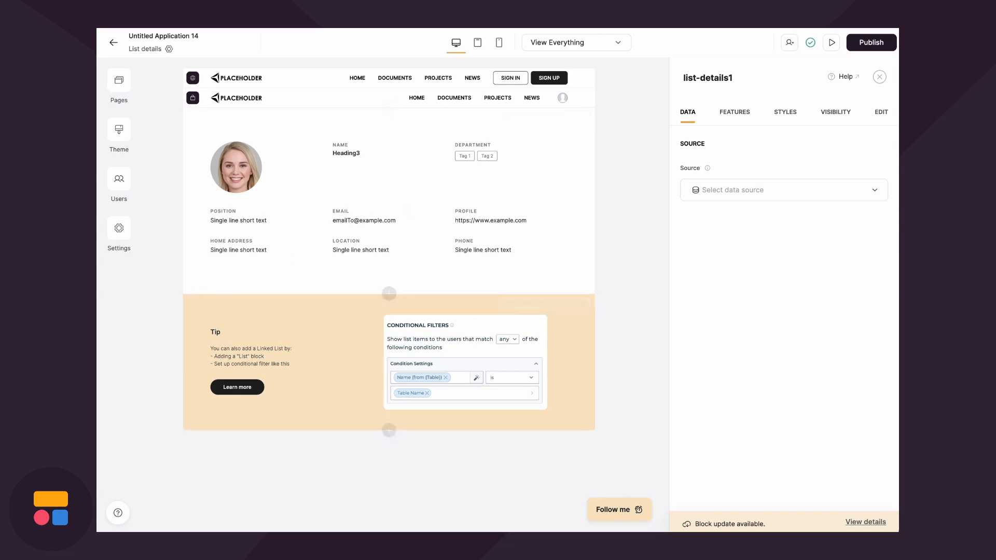
# Set the block's Airtable source to the Employee Directory base and Employee List table
pyautogui.click(766, 191)
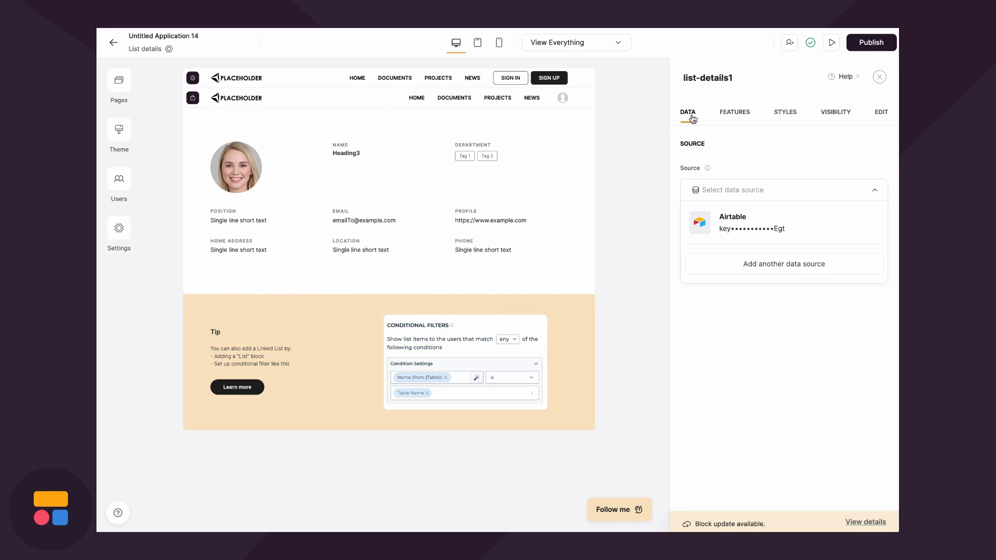
pyautogui.click(757, 230)
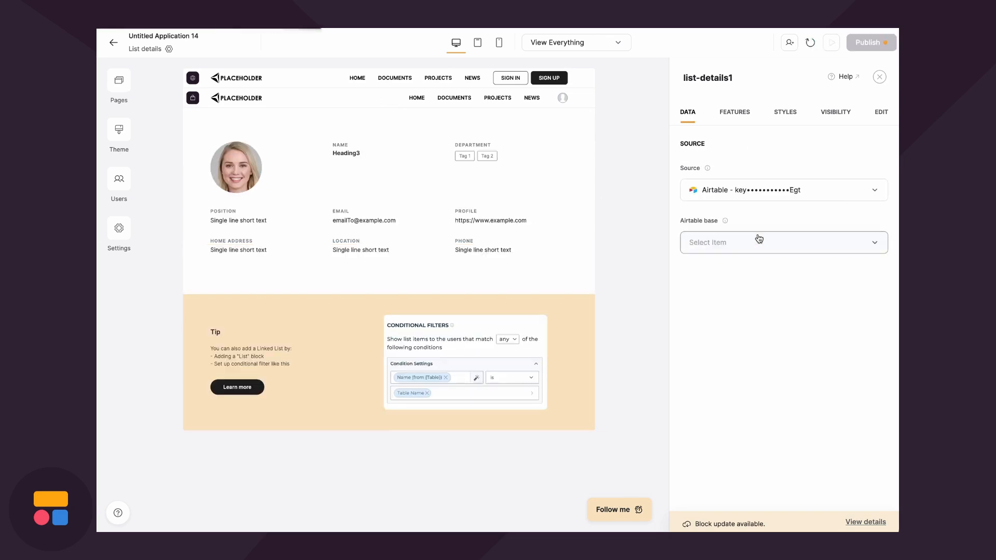
pyautogui.click(745, 246)
pyautogui.click(736, 270)
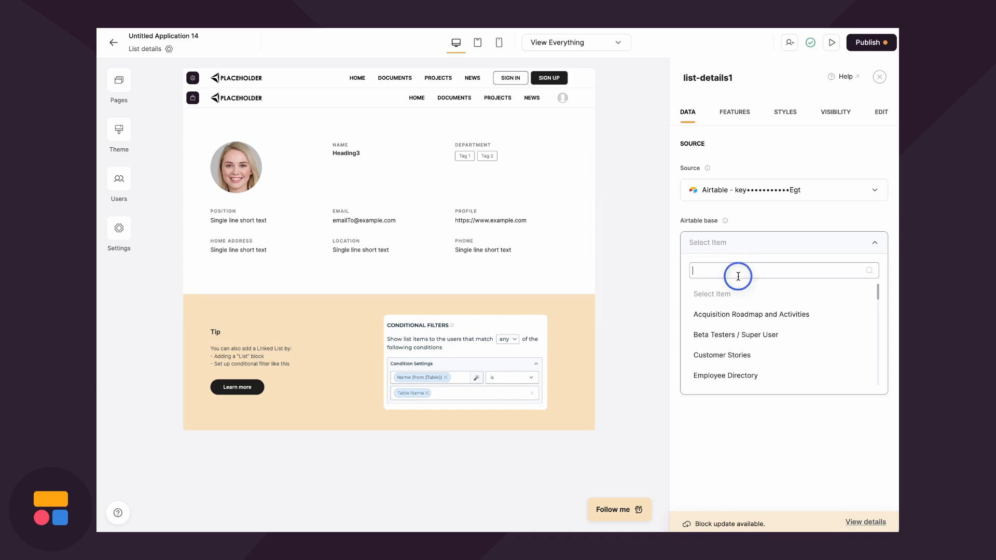
pyautogui.write('empl')
pyautogui.click(755, 313)
pyautogui.click(755, 302)
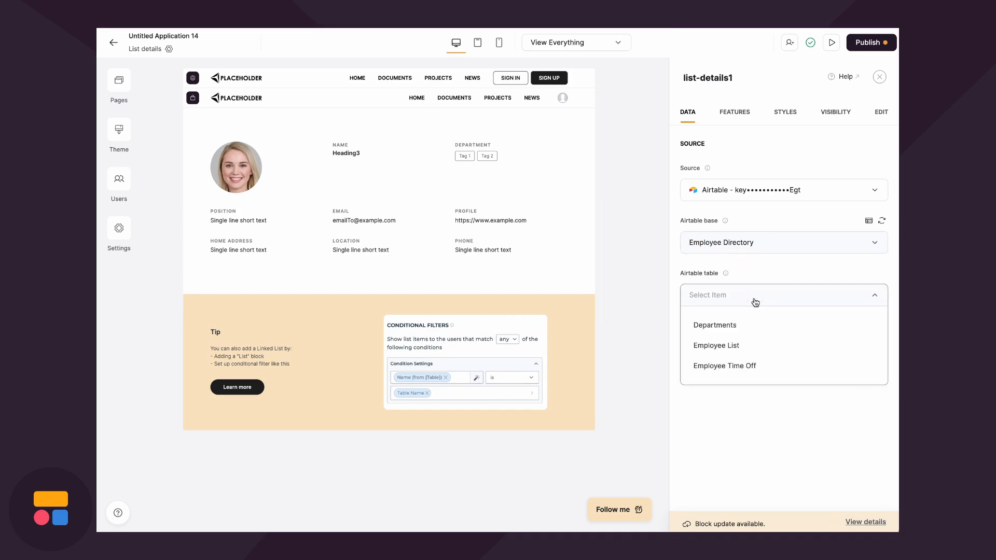
pyautogui.click(751, 342)
pyautogui.click(746, 114)
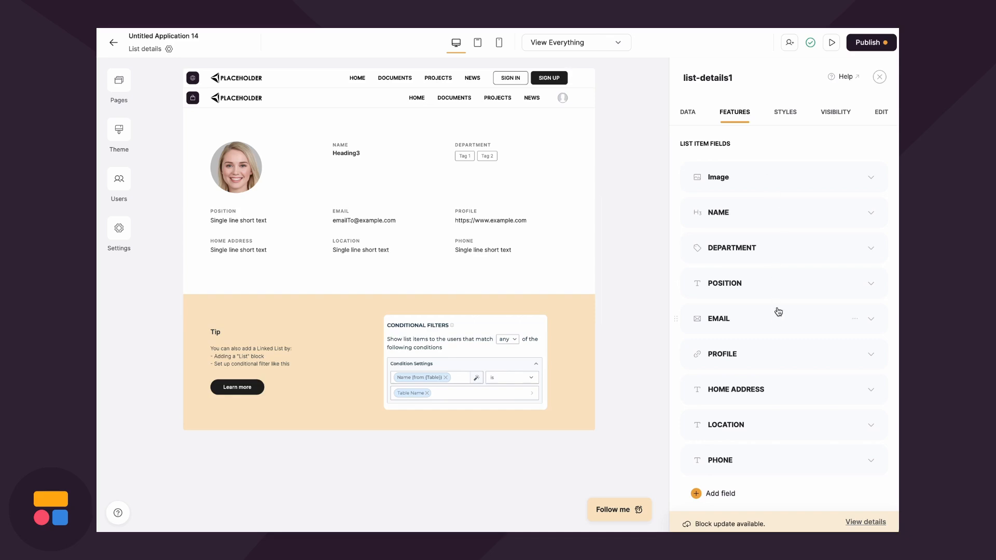
# Map the Image field to its Airtable column and relabel the bio field EMPLOYEE BIO
pyautogui.click(752, 175)
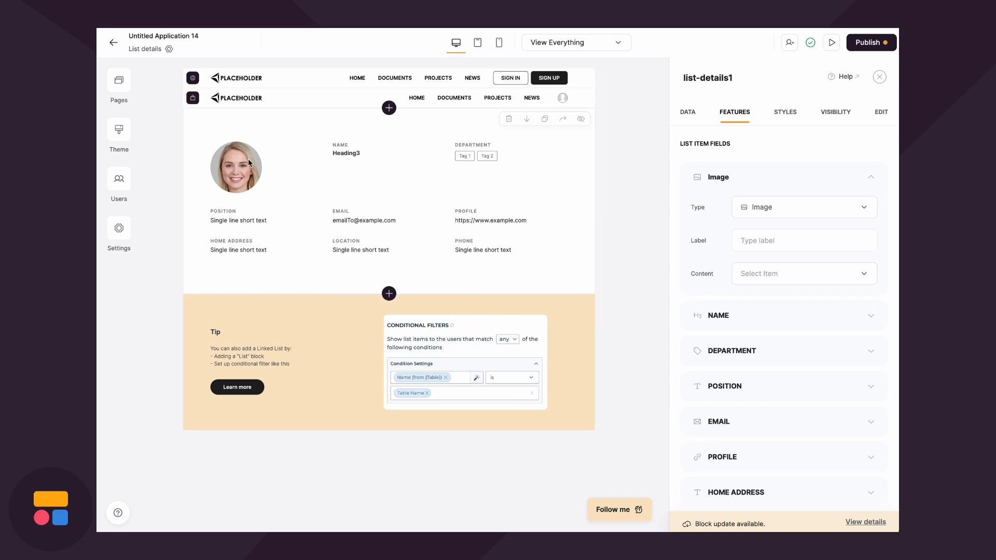
pyautogui.click(796, 275)
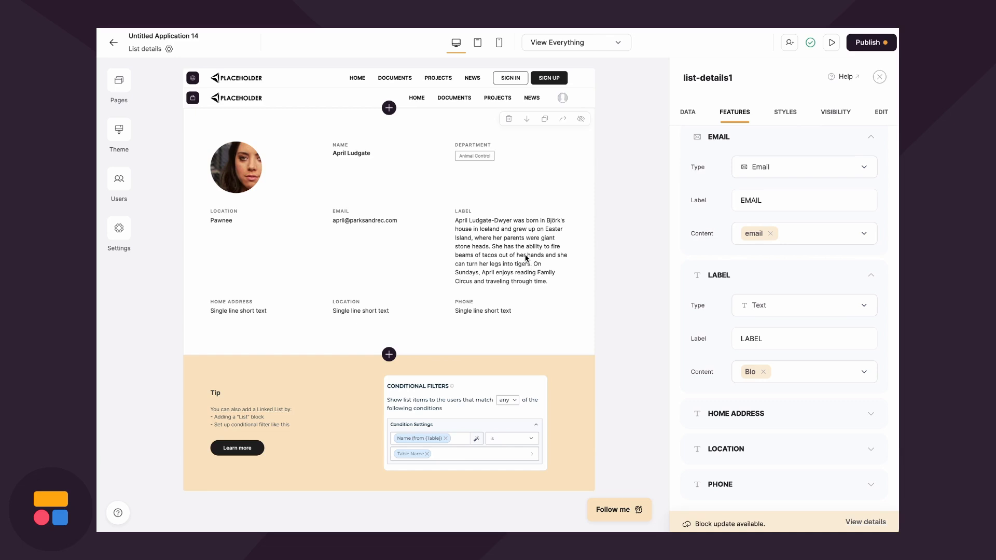
pyautogui.doubleClick(750, 338)
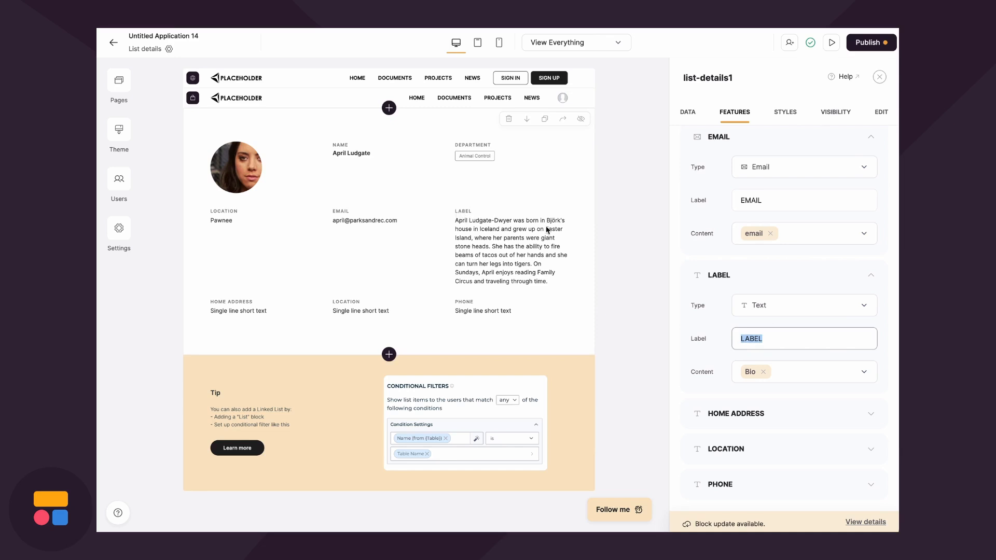
pyautogui.press('BackSpace')
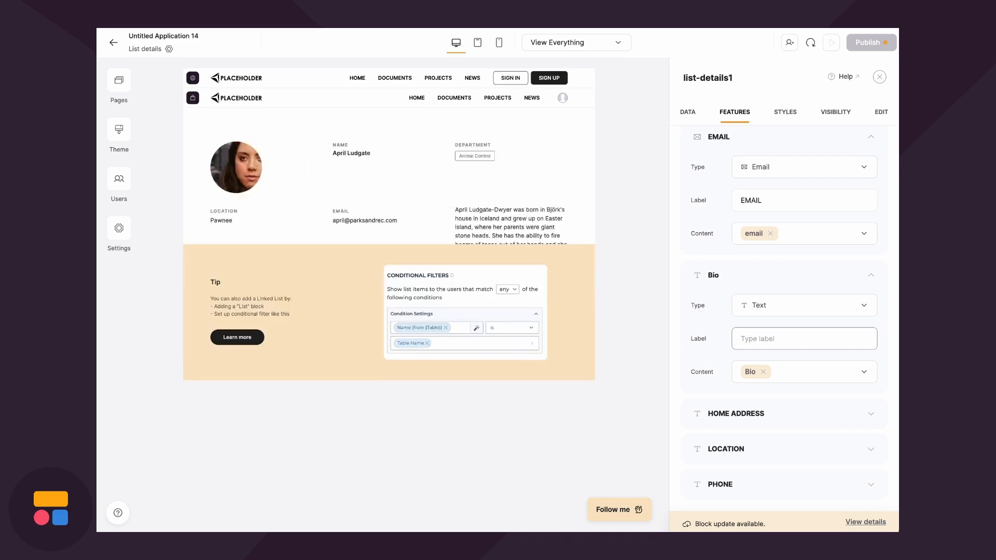
pyautogui.write('EMPLOYEE BIO')
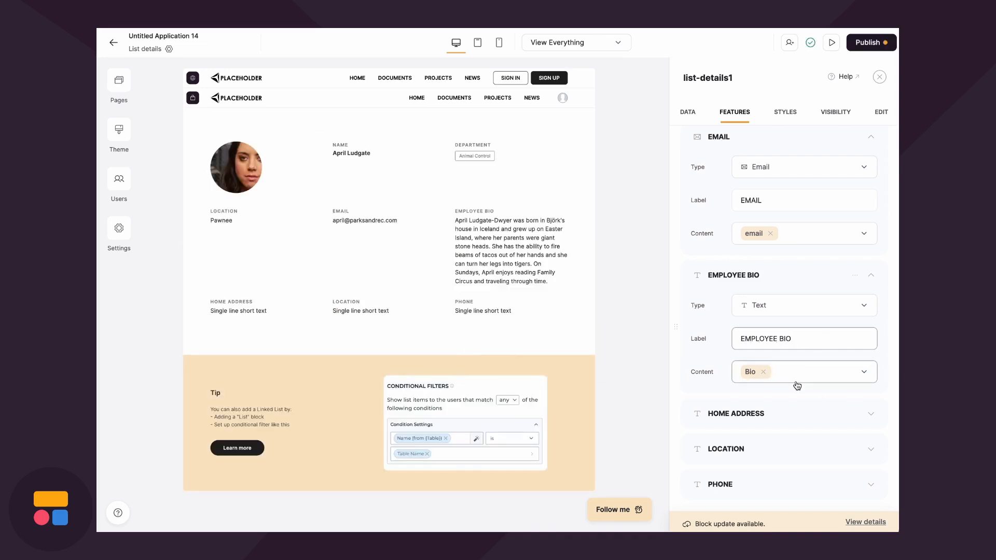
# Duplicate the HOME ADDRESS field, then delete the LOCATION and PHONE fields
pyautogui.scroll(-1, 797, 385)
pyautogui.click(855, 361)
pyautogui.click(846, 406)
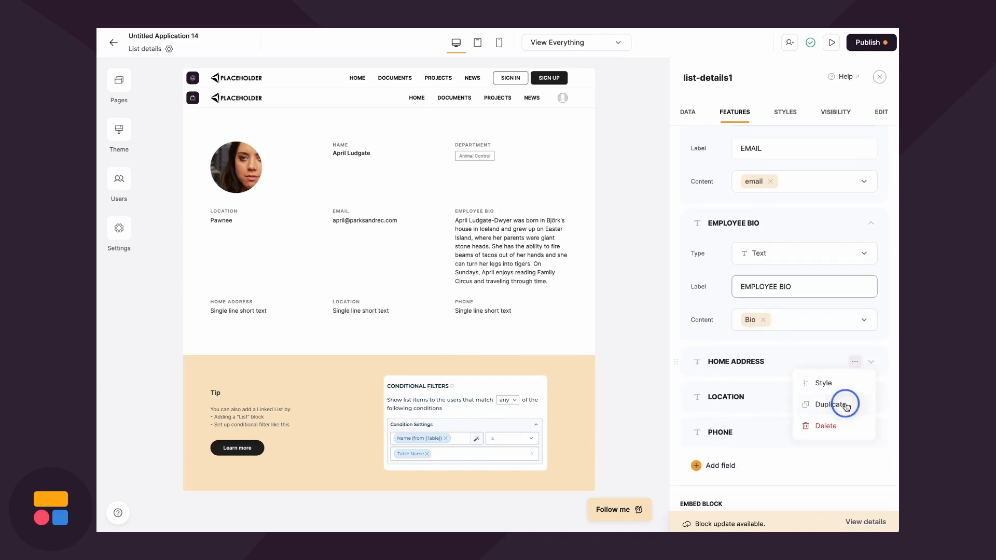
pyautogui.scroll(-3, 846, 406)
pyautogui.click(854, 369)
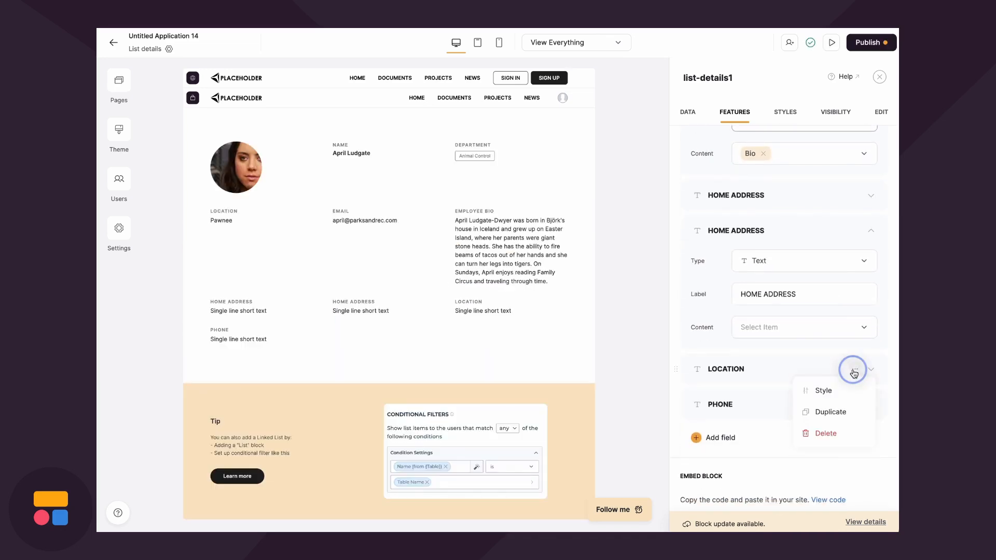
pyautogui.click(826, 434)
pyautogui.click(855, 369)
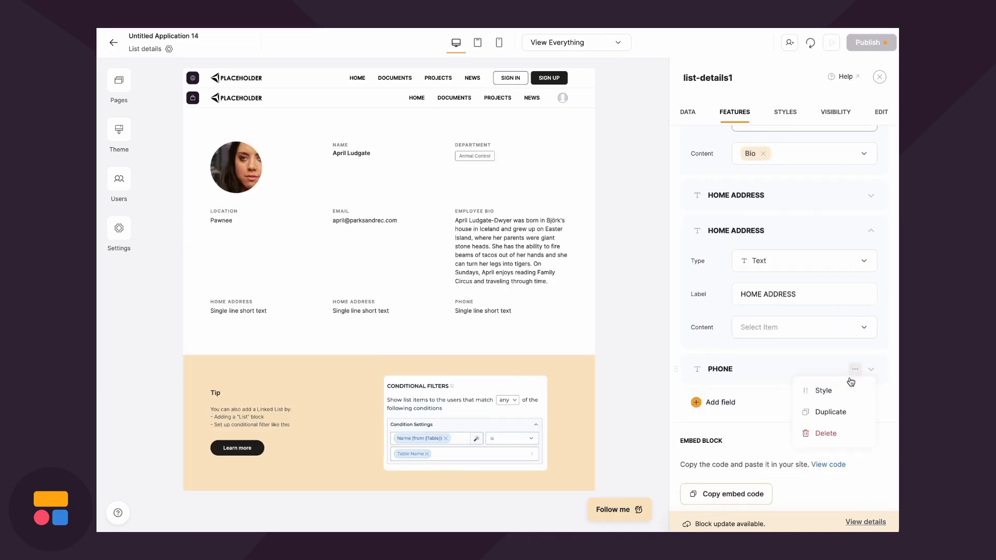
pyautogui.click(825, 434)
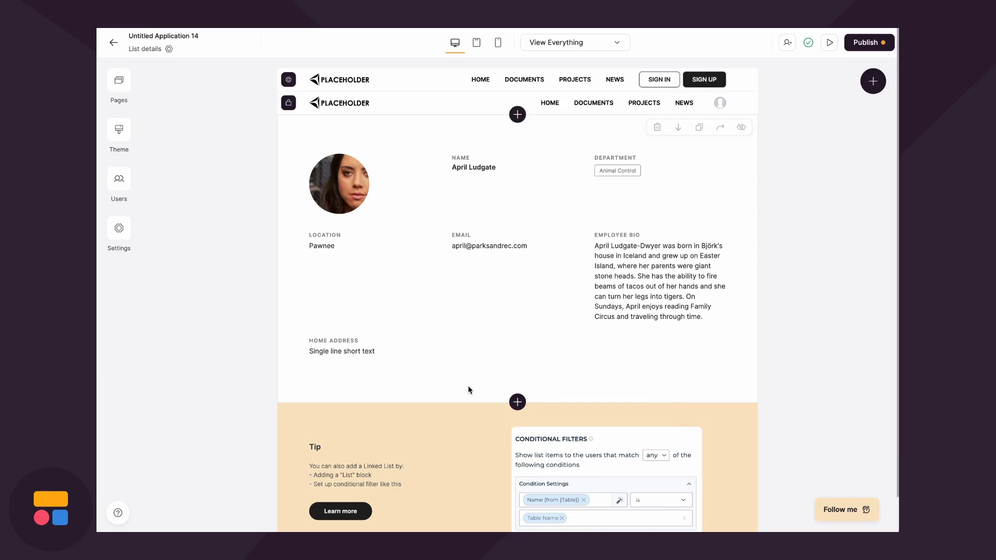
# Check the List details page, then return to the List page with its employee cards
pyautogui.click(116, 81)
pyautogui.click(188, 288)
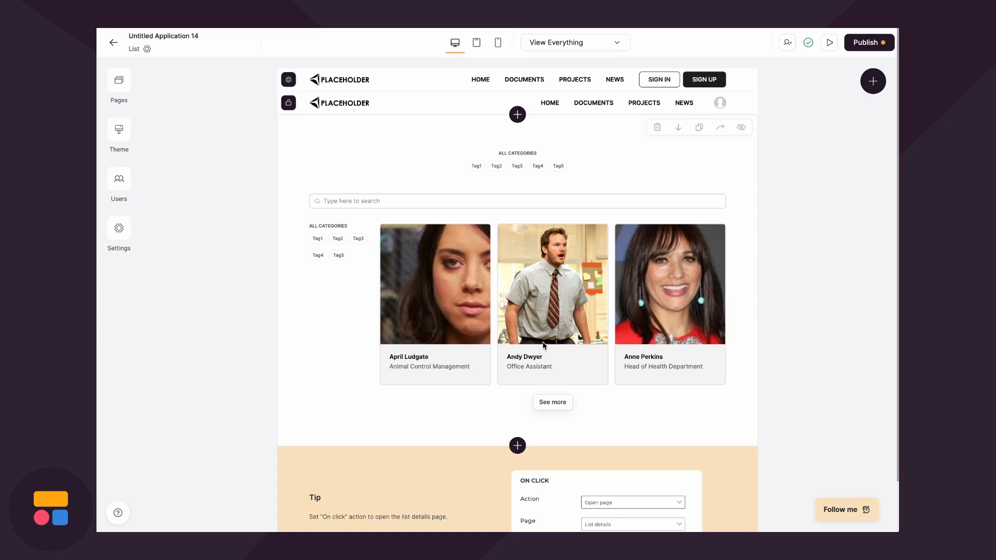
pyautogui.click(474, 296)
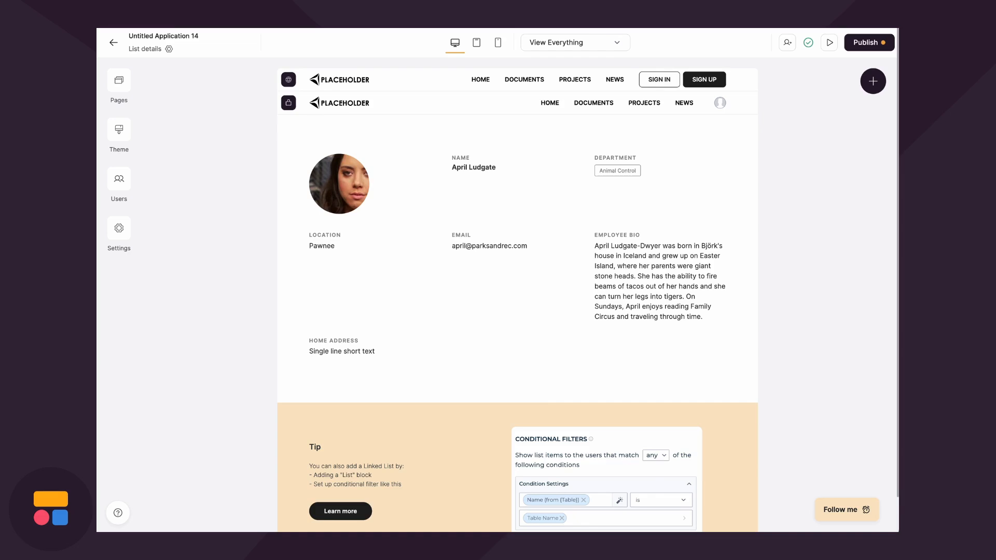
pyautogui.moveTo(497, 249)
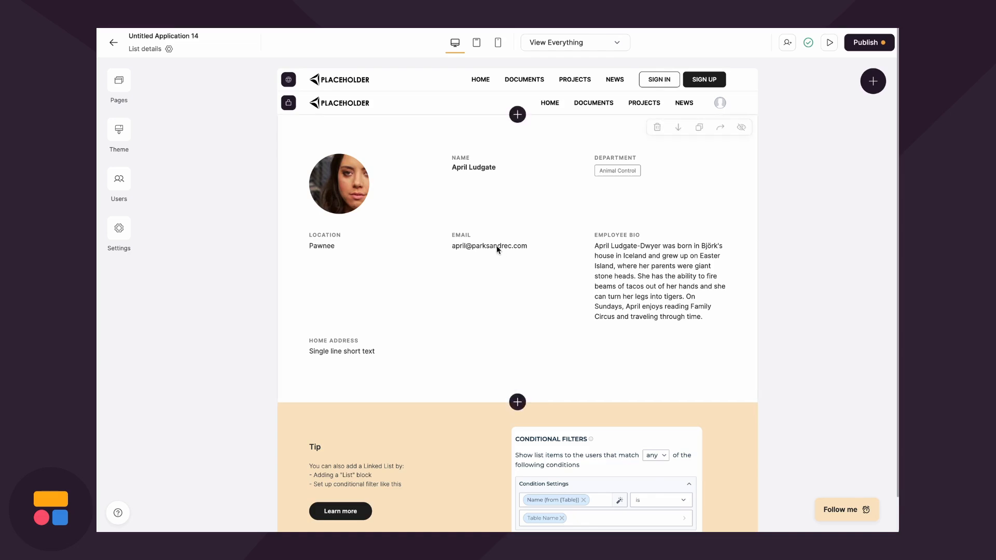
pyautogui.click(119, 88)
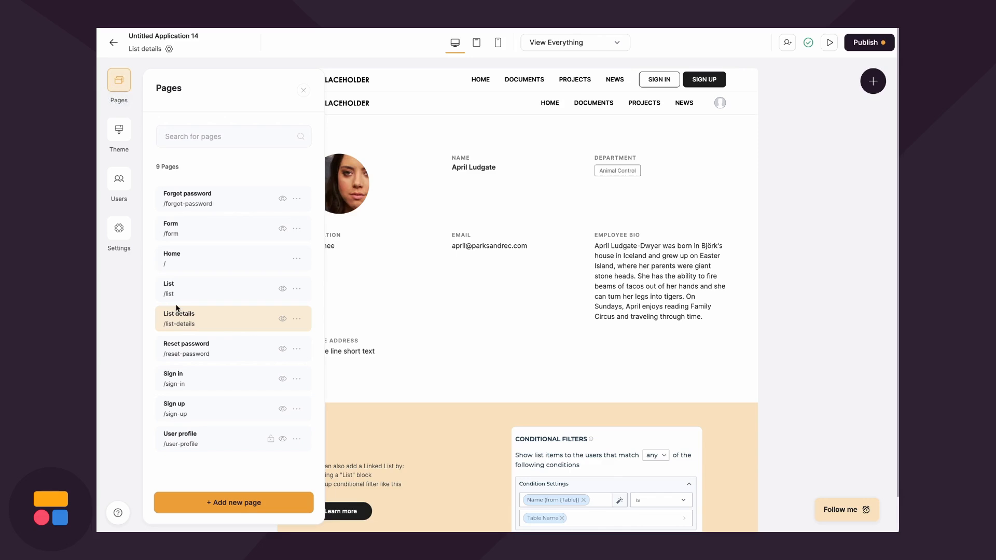
pyautogui.click(193, 285)
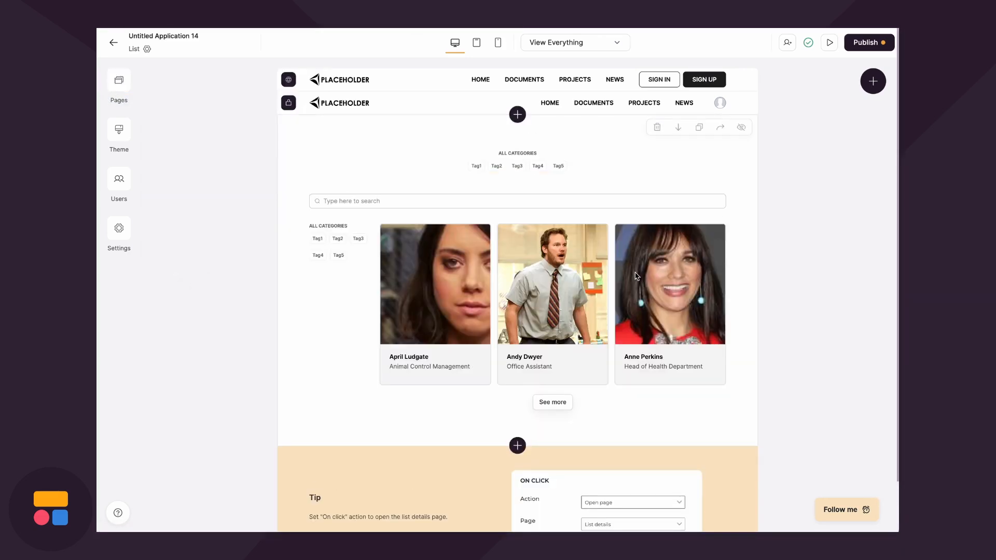
# Set the employee list's Item On Click Action to Open page, linking to List details
pyautogui.click(637, 274)
pyautogui.click(728, 108)
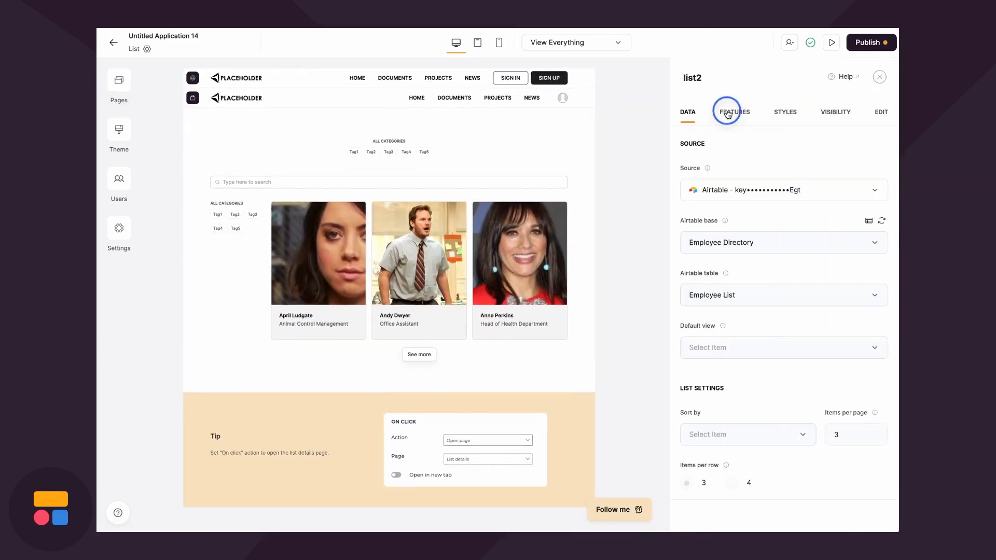
pyautogui.scroll(-8, 754, 287)
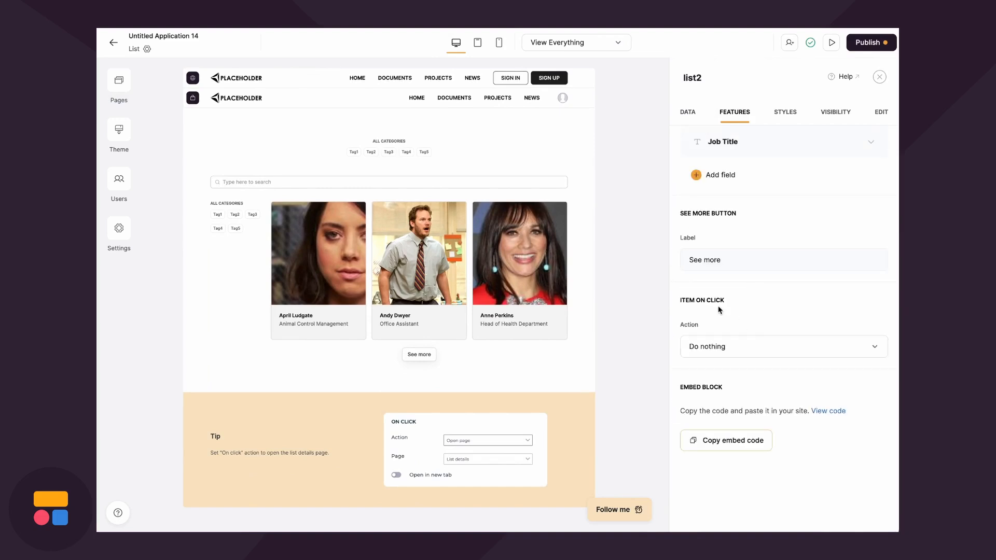
pyautogui.click(716, 348)
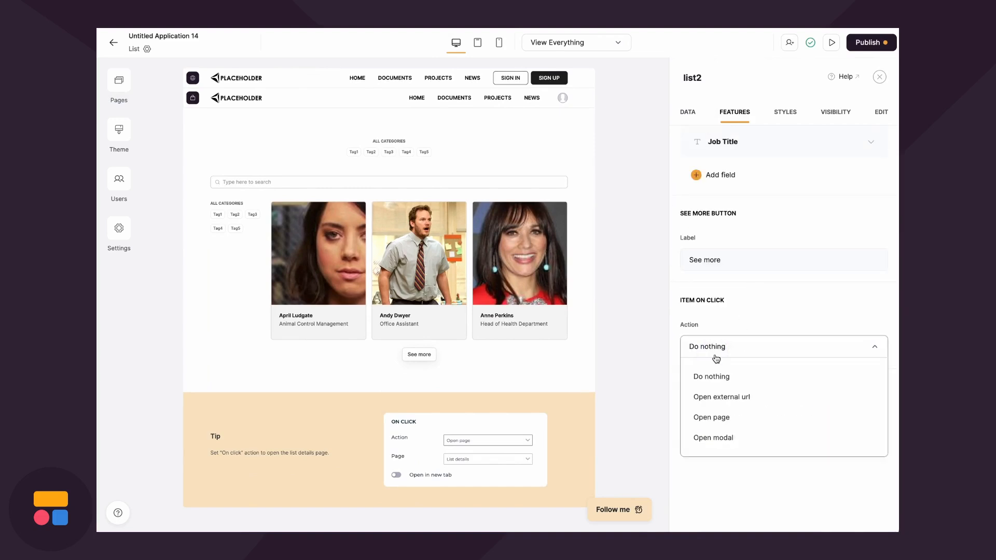
pyautogui.click(722, 417)
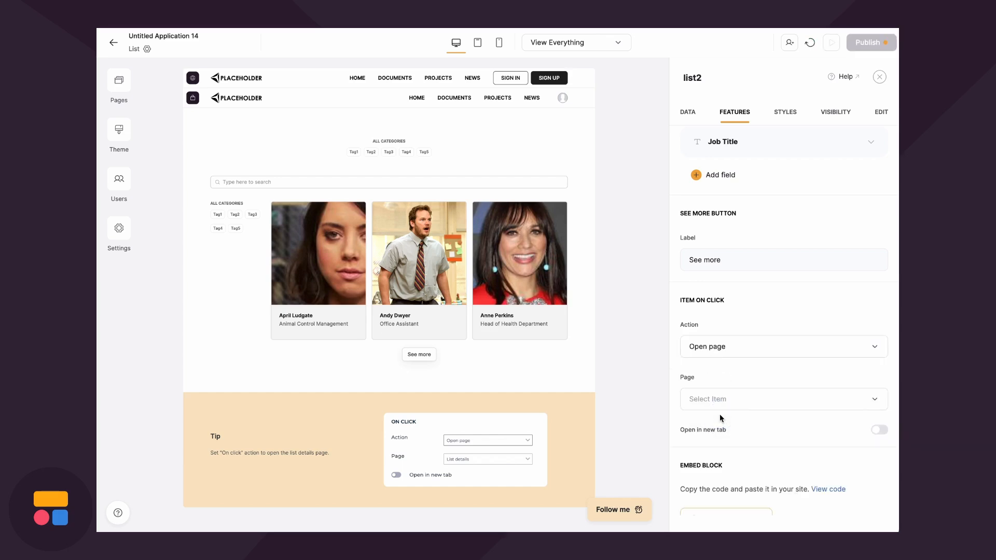
pyautogui.click(719, 401)
pyautogui.scroll(-3, 720, 370)
pyautogui.click(723, 311)
# Publish the updates to the live app
pyautogui.scroll(-2, 737, 389)
pyautogui.click(868, 42)
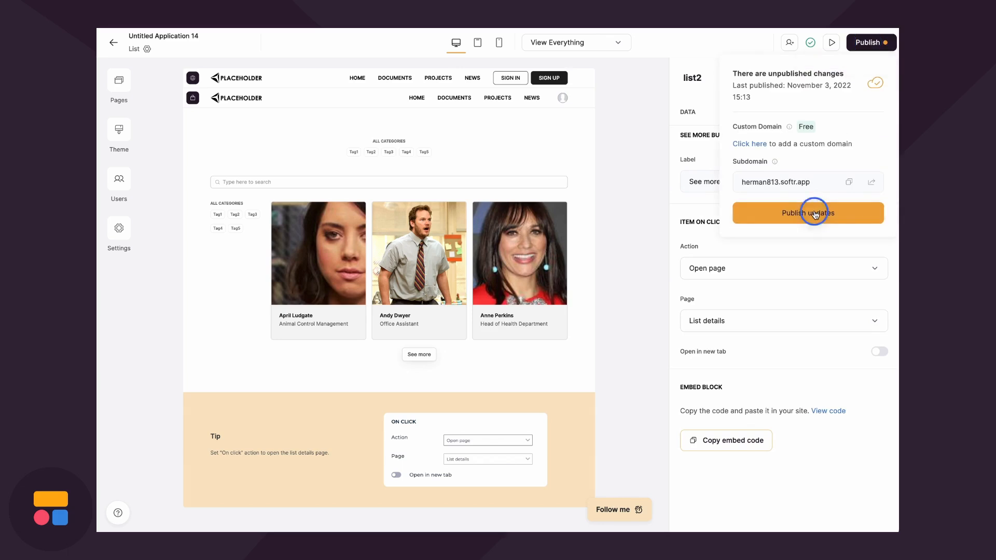
pyautogui.click(815, 214)
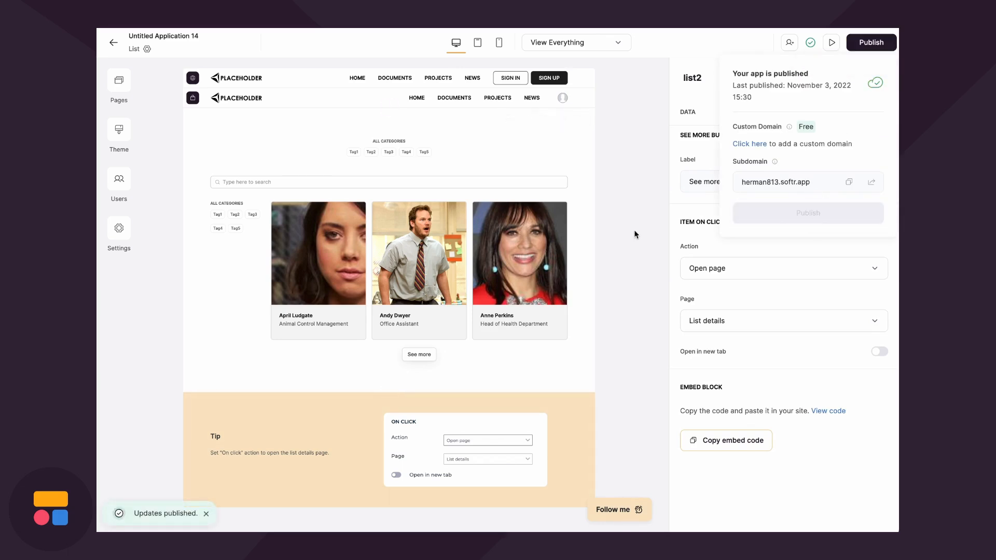
# In Preview, open the first employee's card to view their details page
pyautogui.click(830, 44)
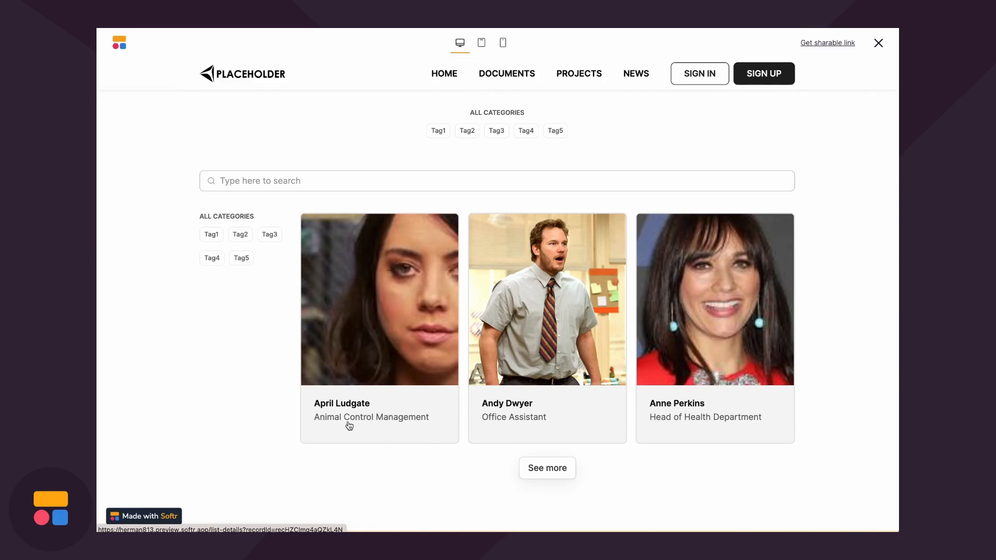
pyautogui.click(417, 374)
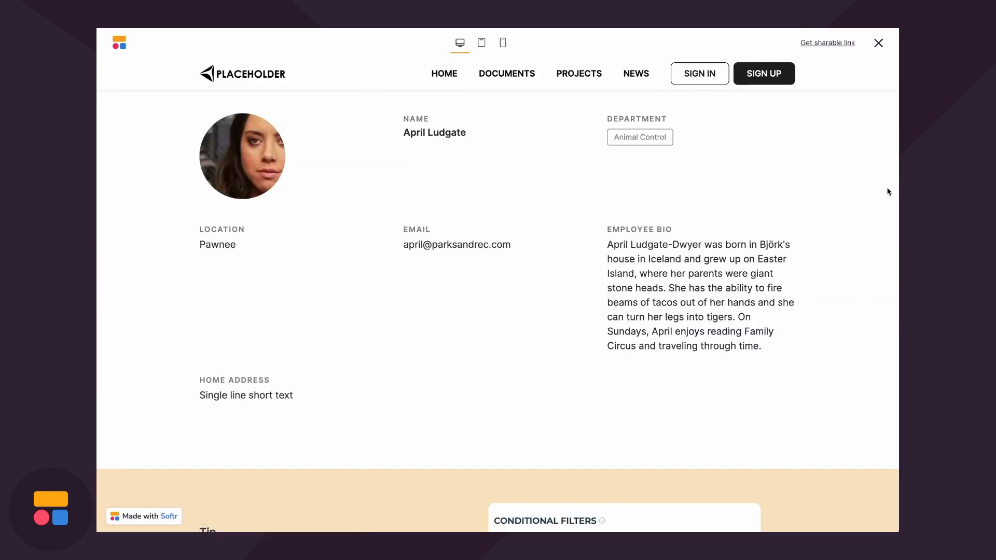